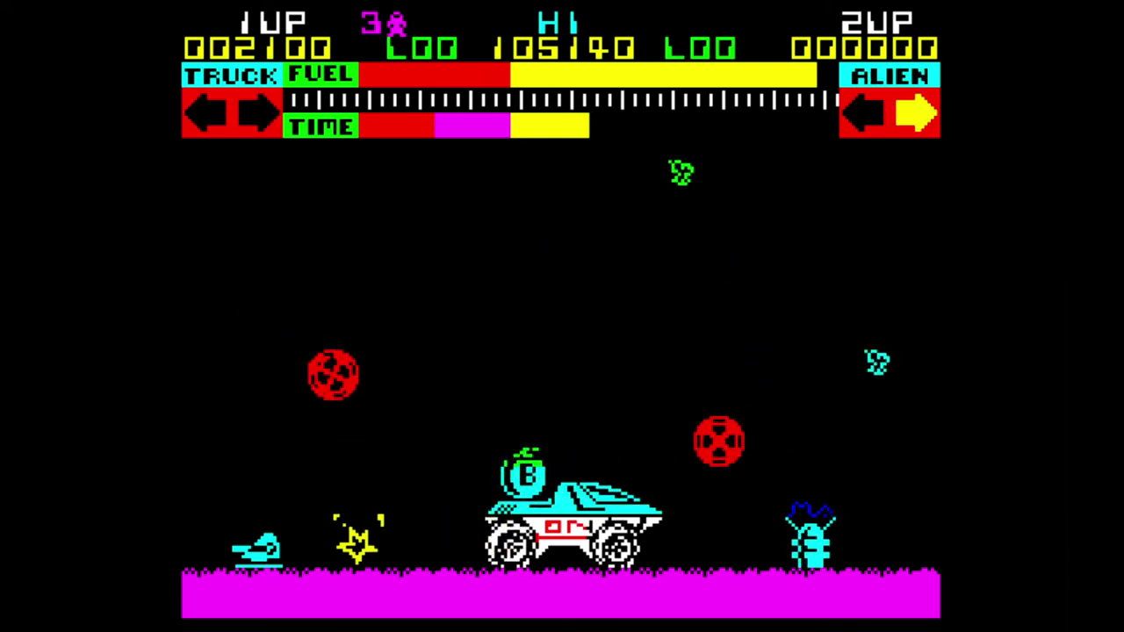
pyautogui.press('Up')
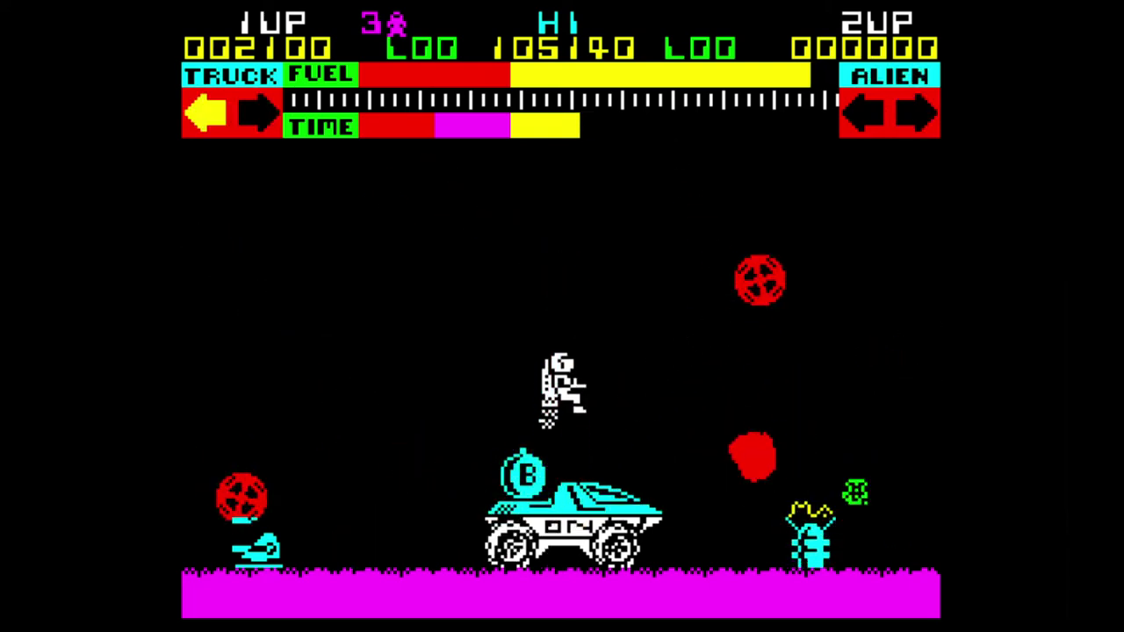
pyautogui.press('Up')
pyautogui.press('space')
pyautogui.press('Left')
pyautogui.press('space')
pyautogui.press('Right')
pyautogui.press('space')
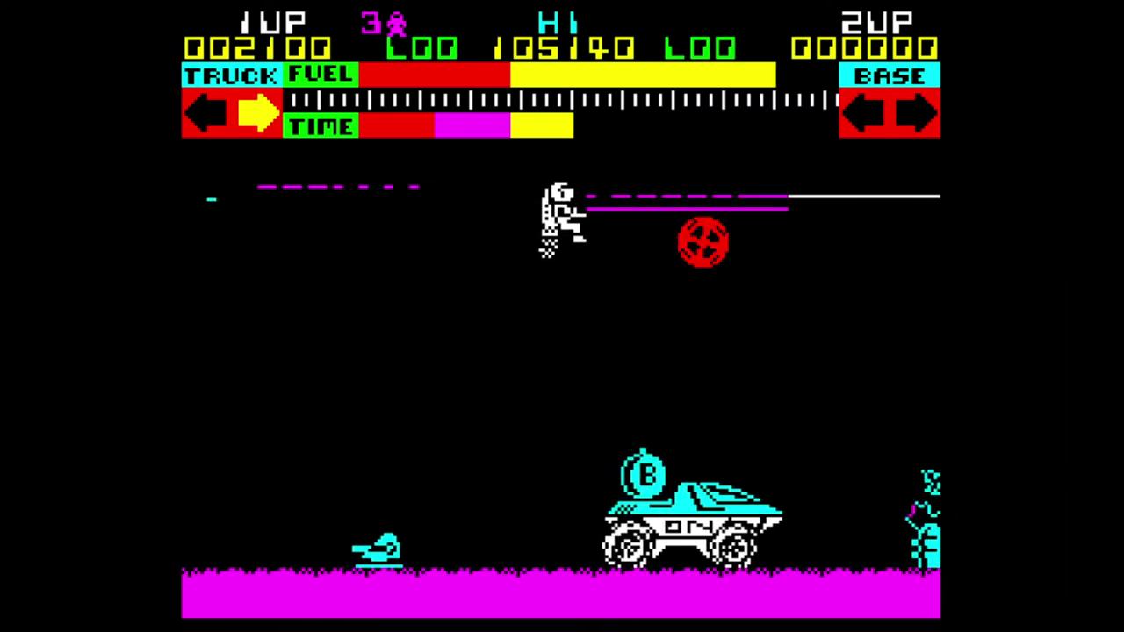
pyautogui.press('space')
pyautogui.press('space')
pyautogui.press('space')
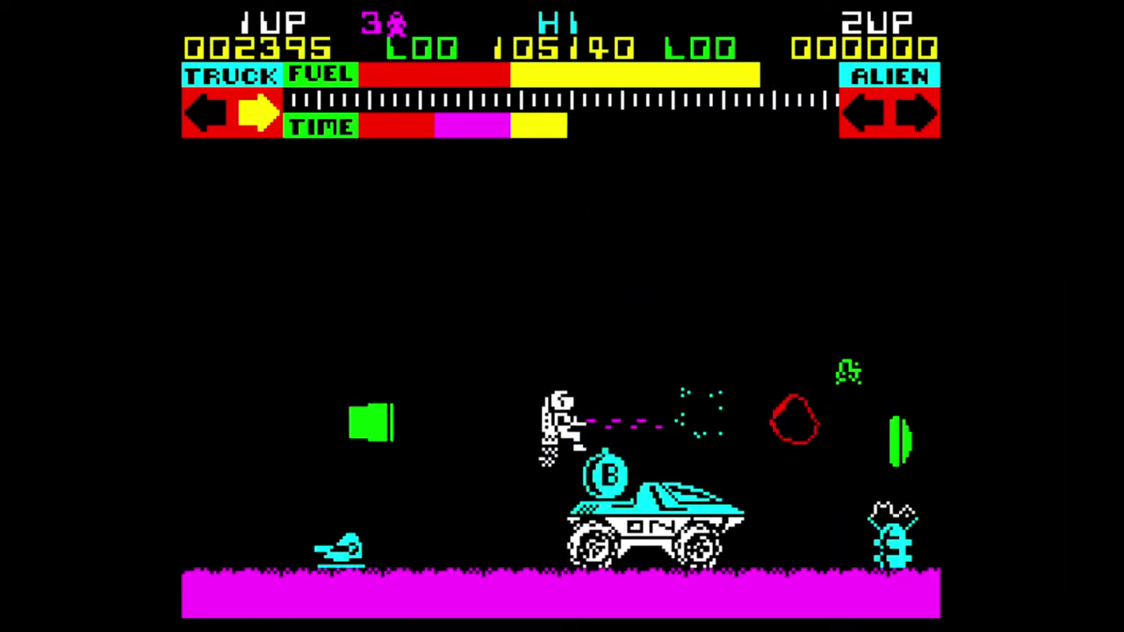
pyautogui.press('Up')
pyautogui.press('space')
pyautogui.press('space')
pyautogui.press('space')
pyautogui.press('space')
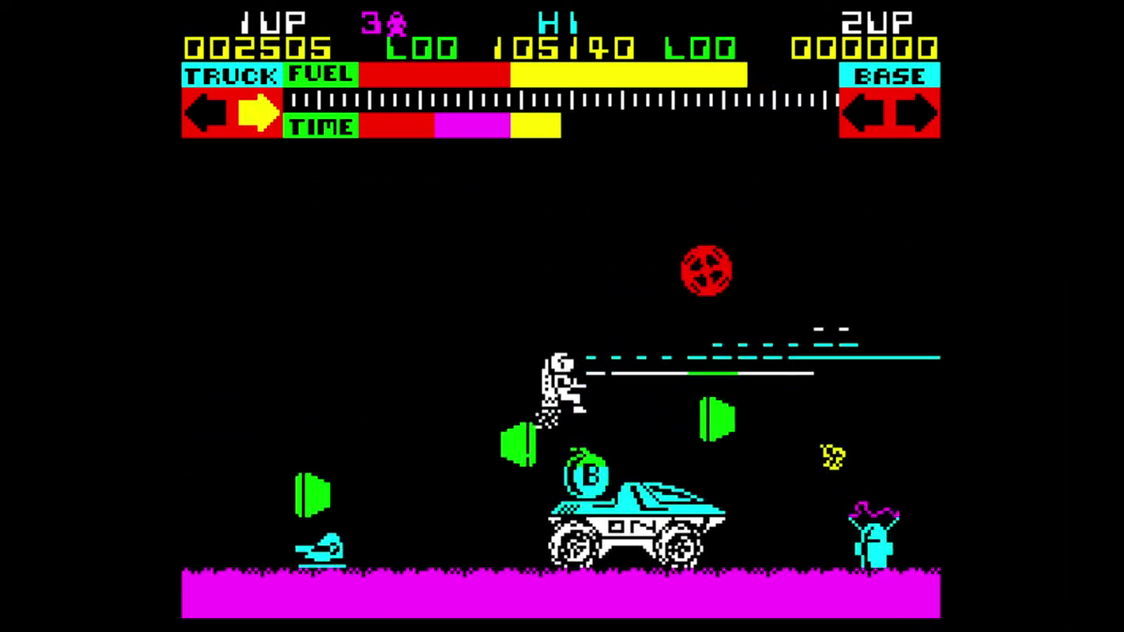
pyautogui.press('space')
pyautogui.press('space')
pyautogui.press('Right')
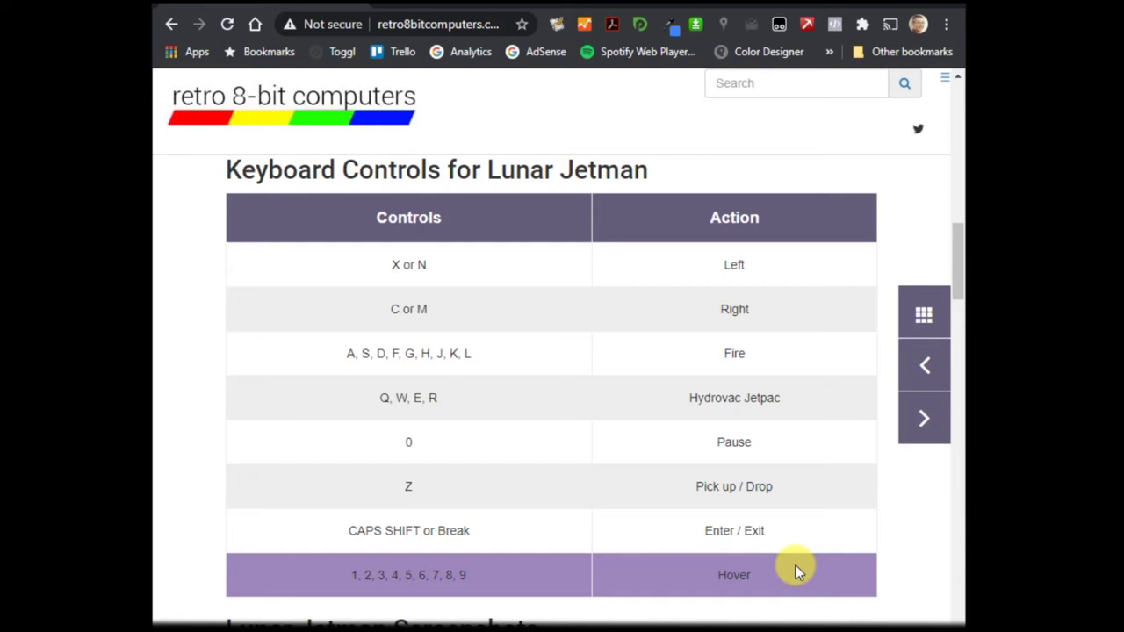
pyautogui.click(478, 4)
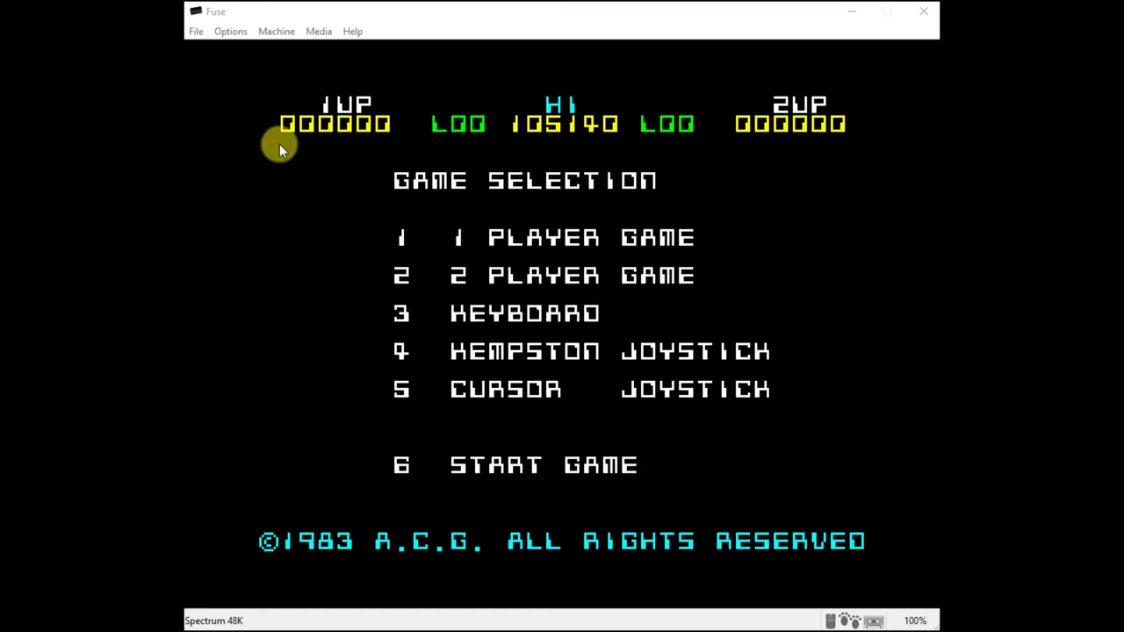
# Enable the Kempston joystick in the emulator's general peripheral options and apply the setting
pyautogui.click(232, 33)
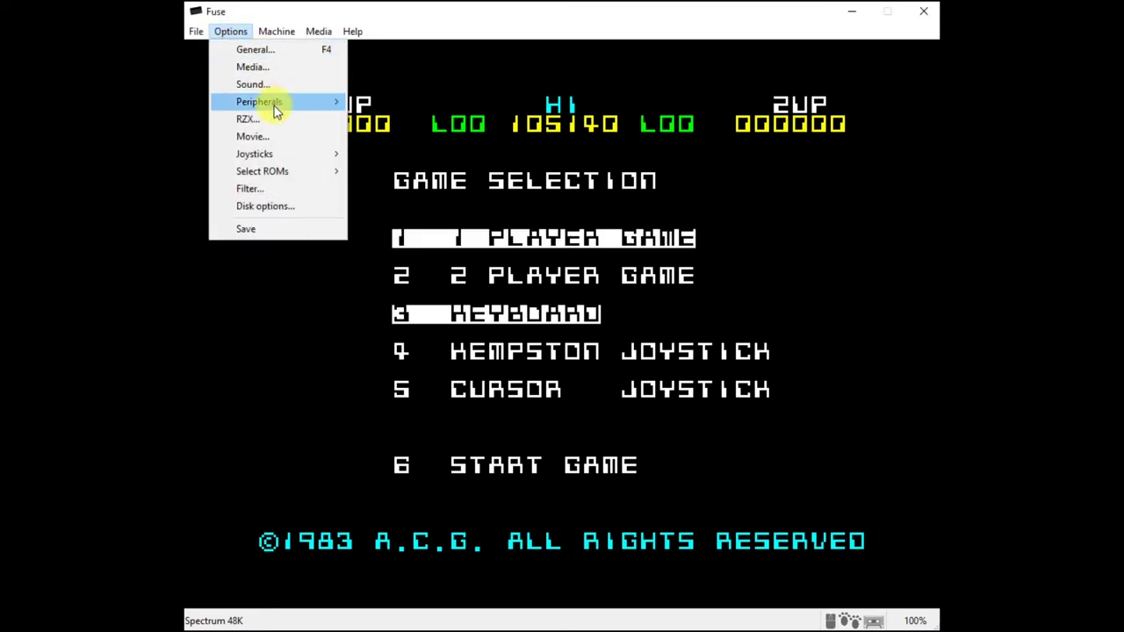
pyautogui.moveTo(277, 106)
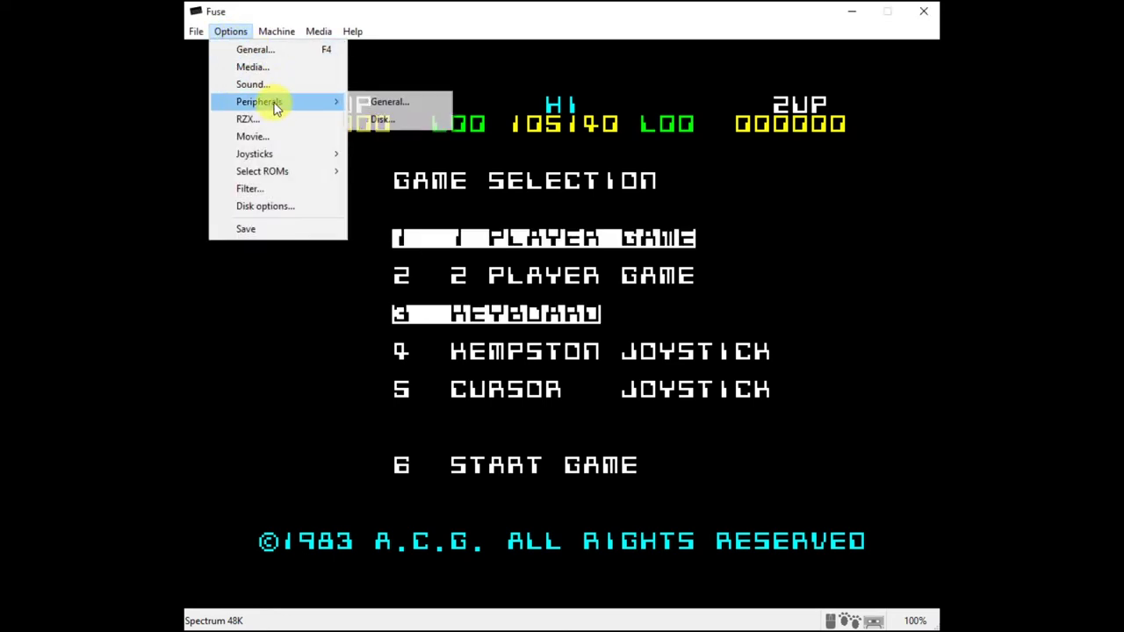
pyautogui.click(383, 103)
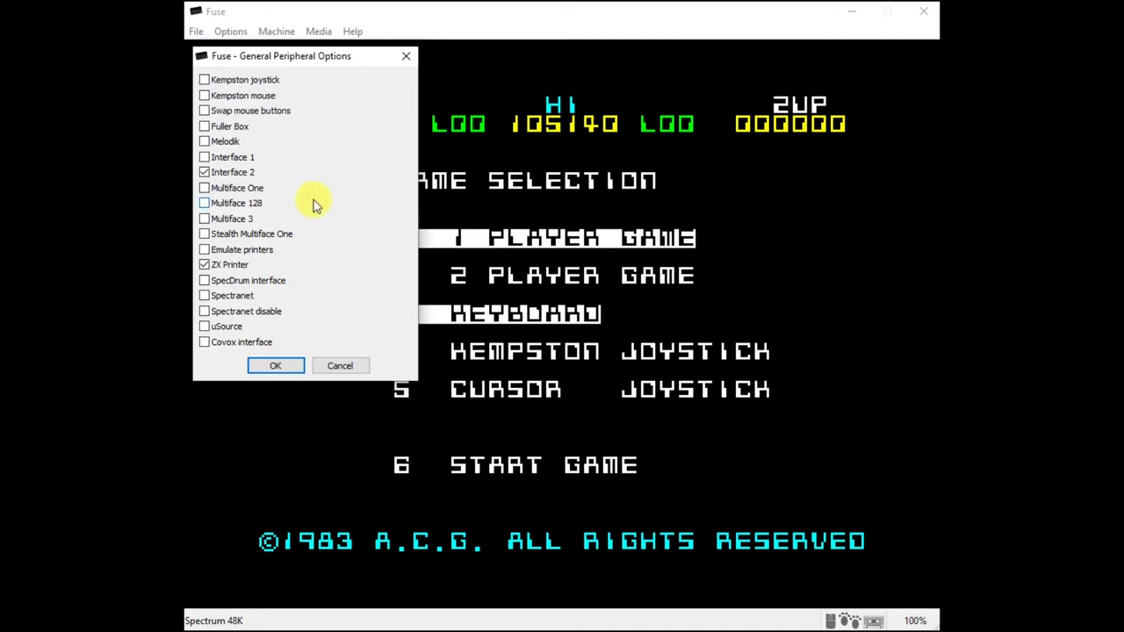
pyautogui.click(205, 81)
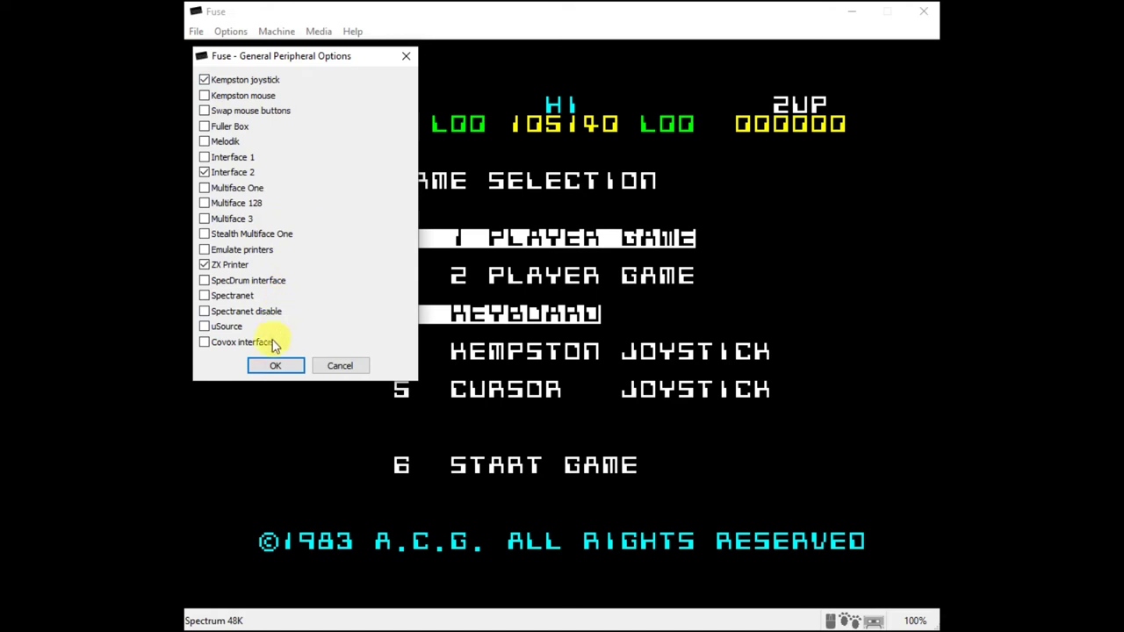
pyautogui.click(273, 367)
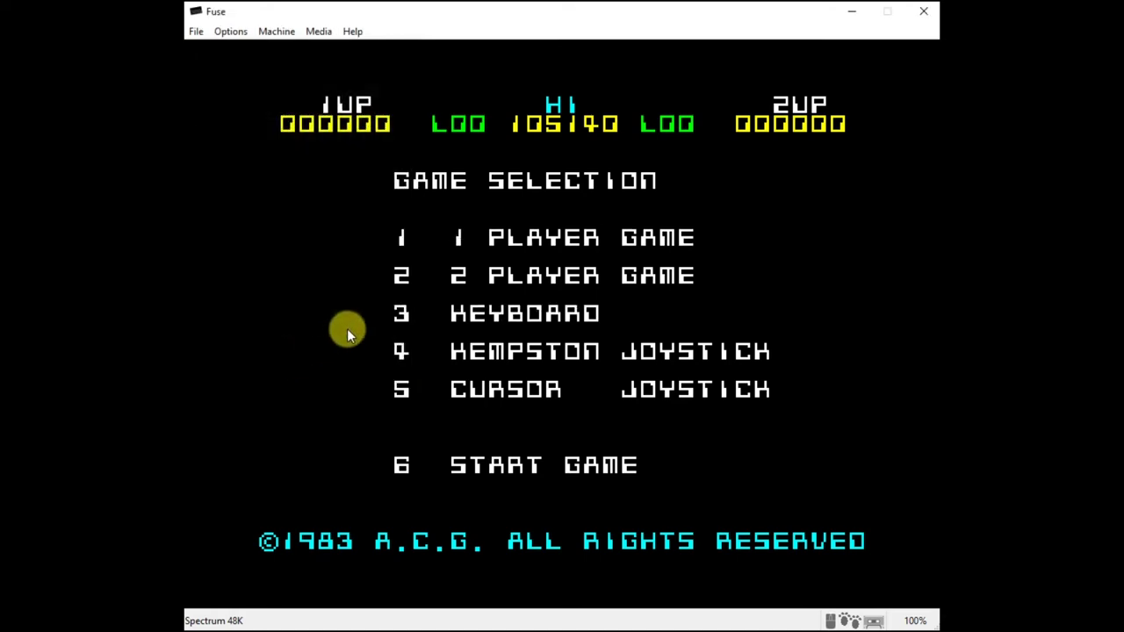
# Configure Joystick 1 with the Kempston joystick type and confirm the setting
pyautogui.click(234, 37)
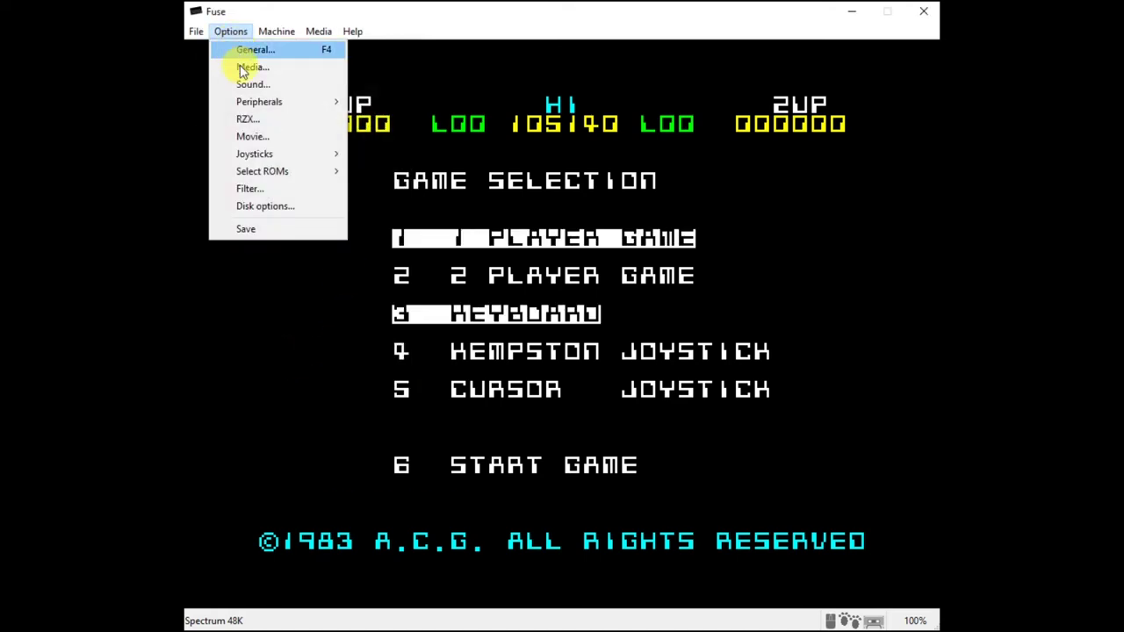
pyautogui.moveTo(275, 155)
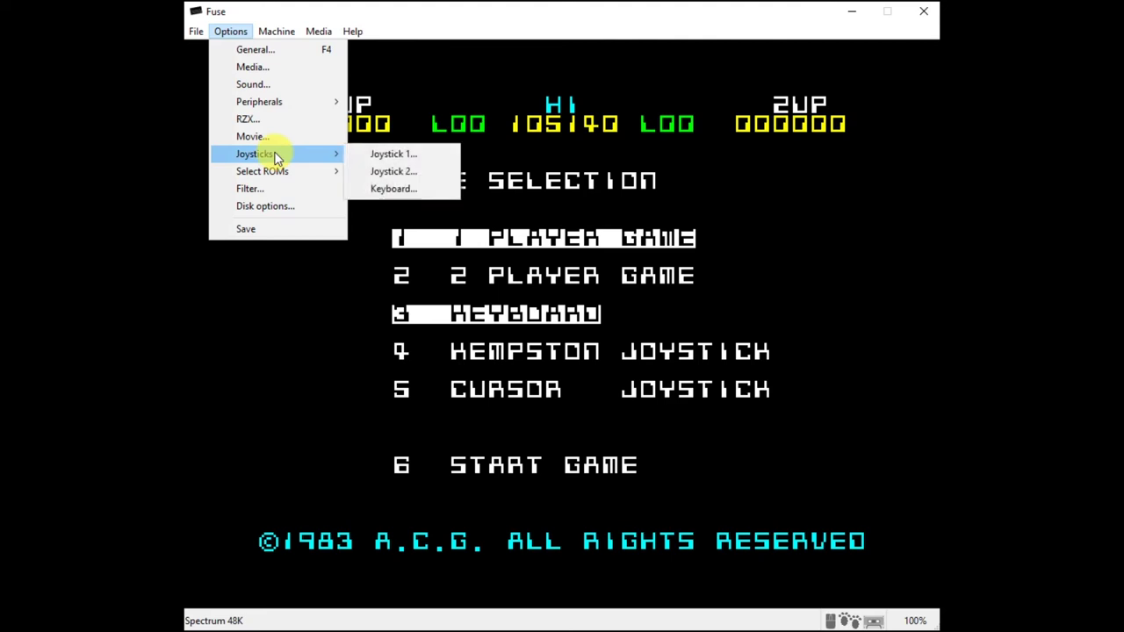
pyautogui.click(399, 156)
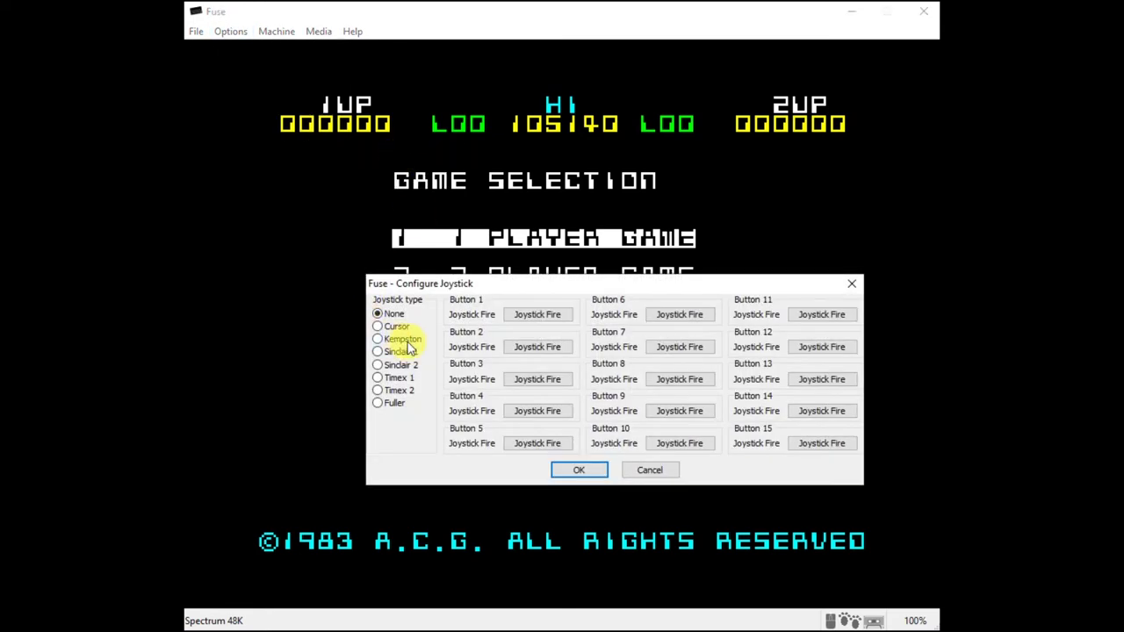
pyautogui.click(386, 339)
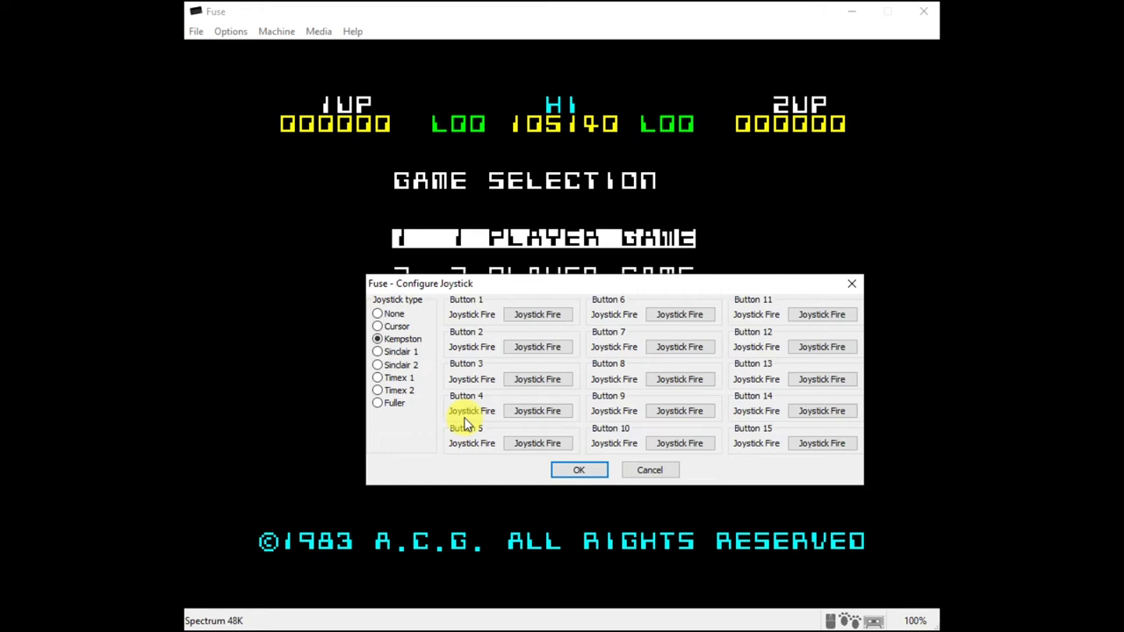
pyautogui.click(586, 470)
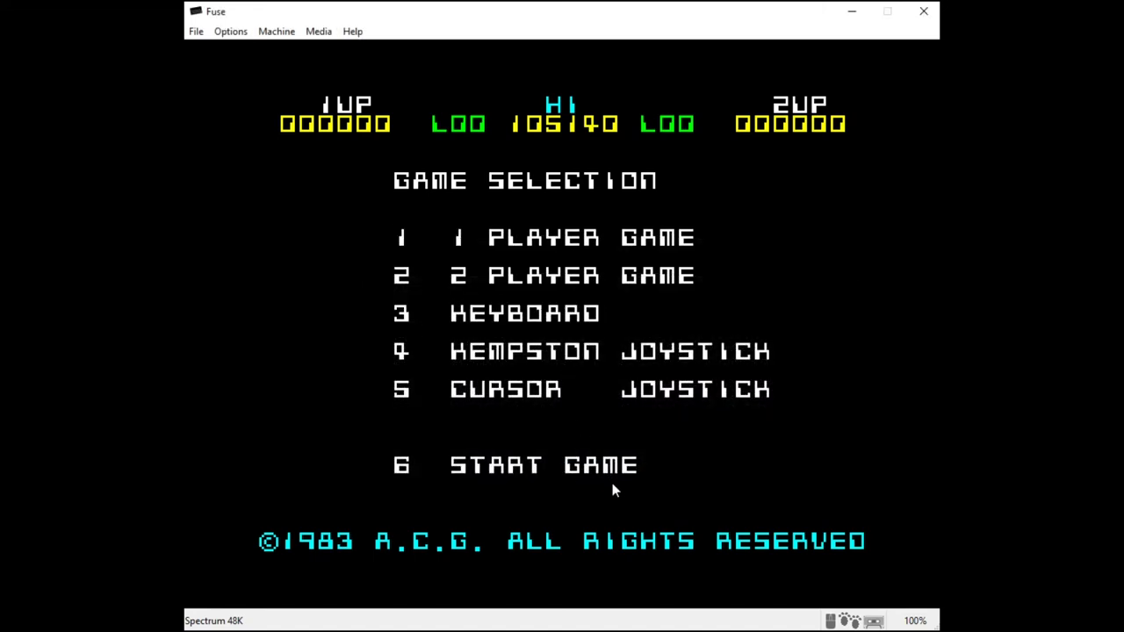
# Choose Kempston joystick control in the game selection and start the game
pyautogui.press('4')
pyautogui.press('6')
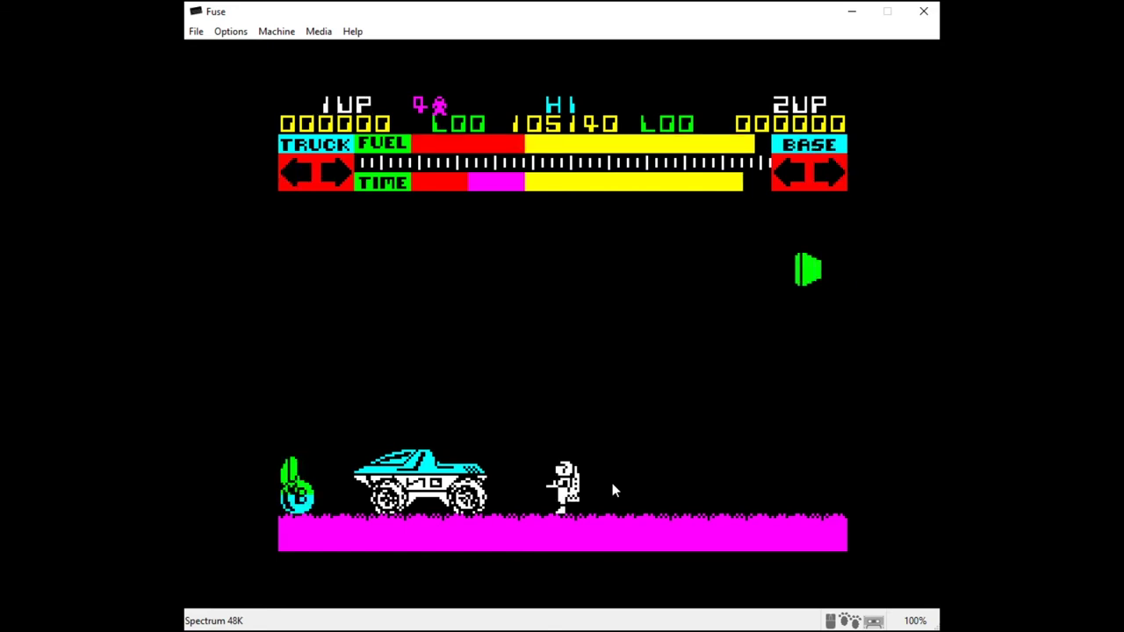
# Play Lunar Jetman to try out the controls, flying the astronaut both ways around the truck and firing at the aliens
pyautogui.press('q')
pyautogui.press('p')
pyautogui.press('space')
pyautogui.press('o')
pyautogui.press('space')
pyautogui.press('space')
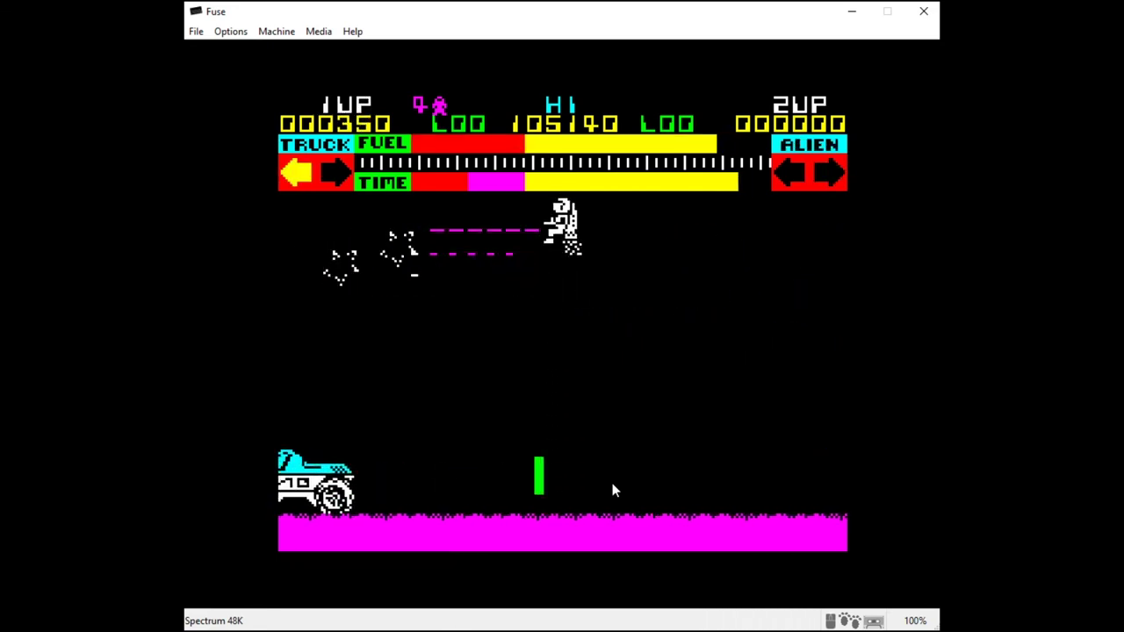
pyautogui.press('p')
pyautogui.press('space')
pyautogui.press('o')
pyautogui.press('q')
pyautogui.press('space')
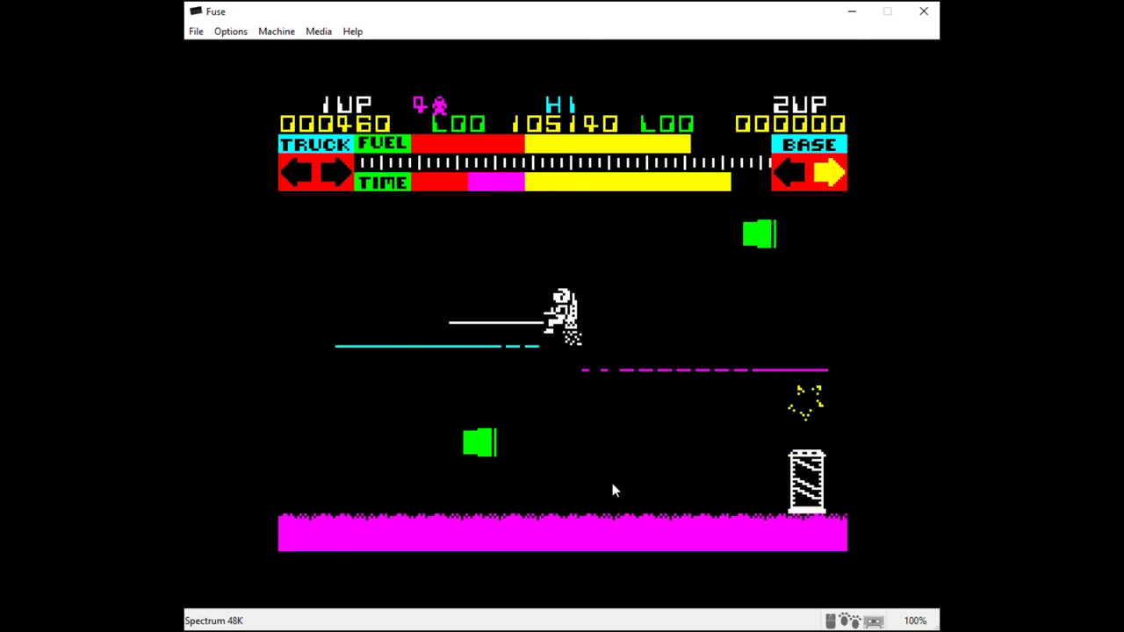
pyautogui.press('p')
pyautogui.press('space')
pyautogui.press('Right')
pyautogui.press('ctrl')
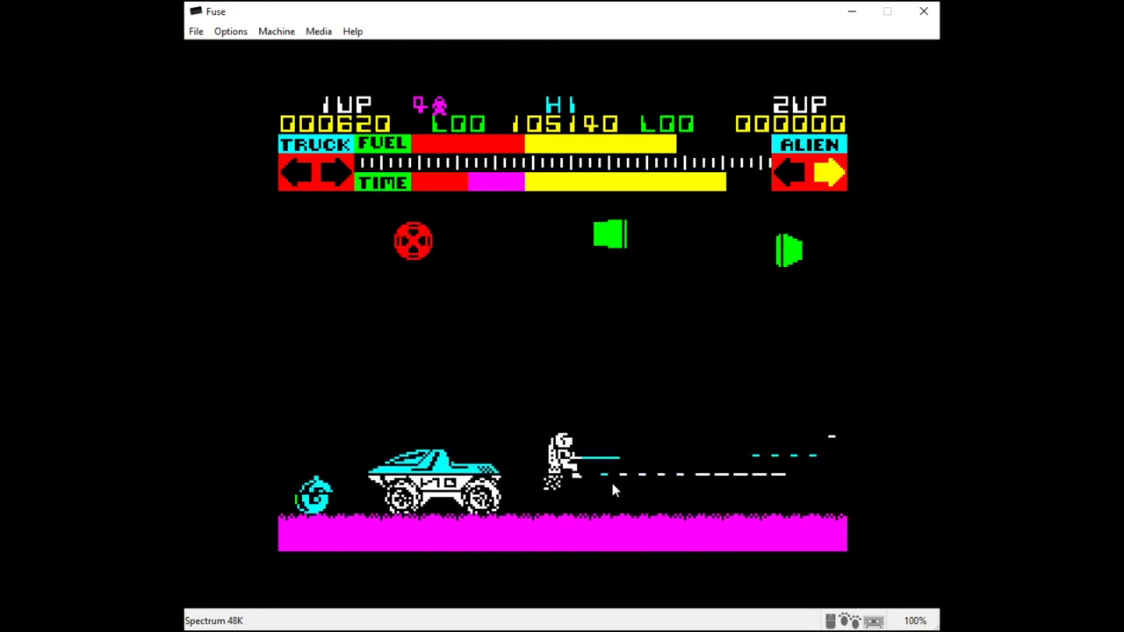
pyautogui.press('Up')
pyautogui.press('space')
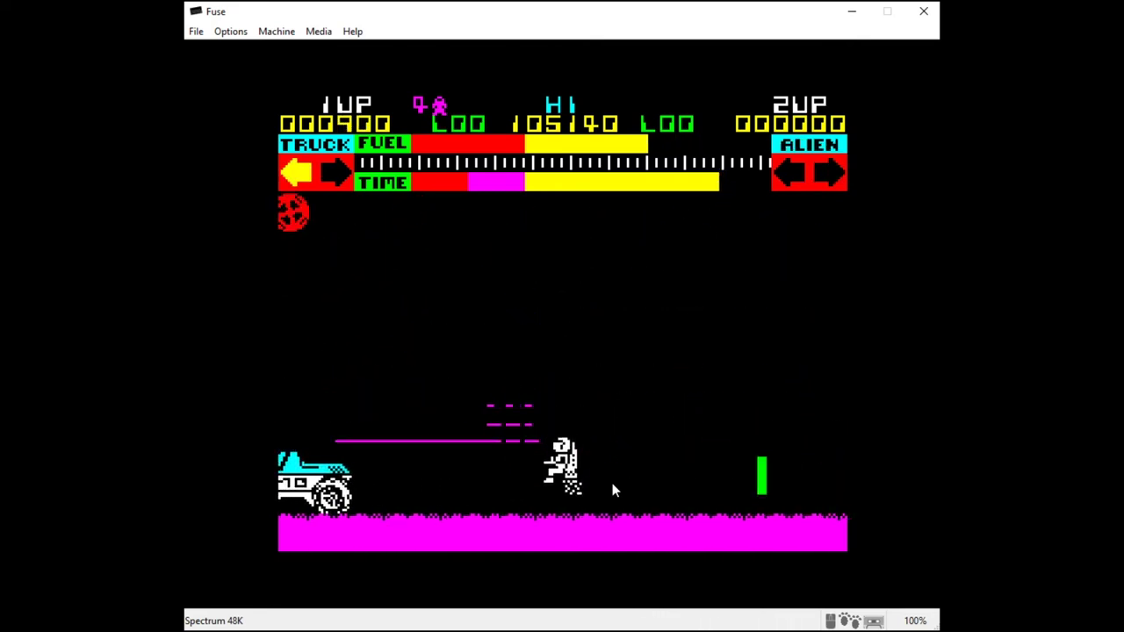
pyautogui.press('q')
pyautogui.press('o')
pyautogui.press('space')
pyautogui.press('p')
pyautogui.press('space')
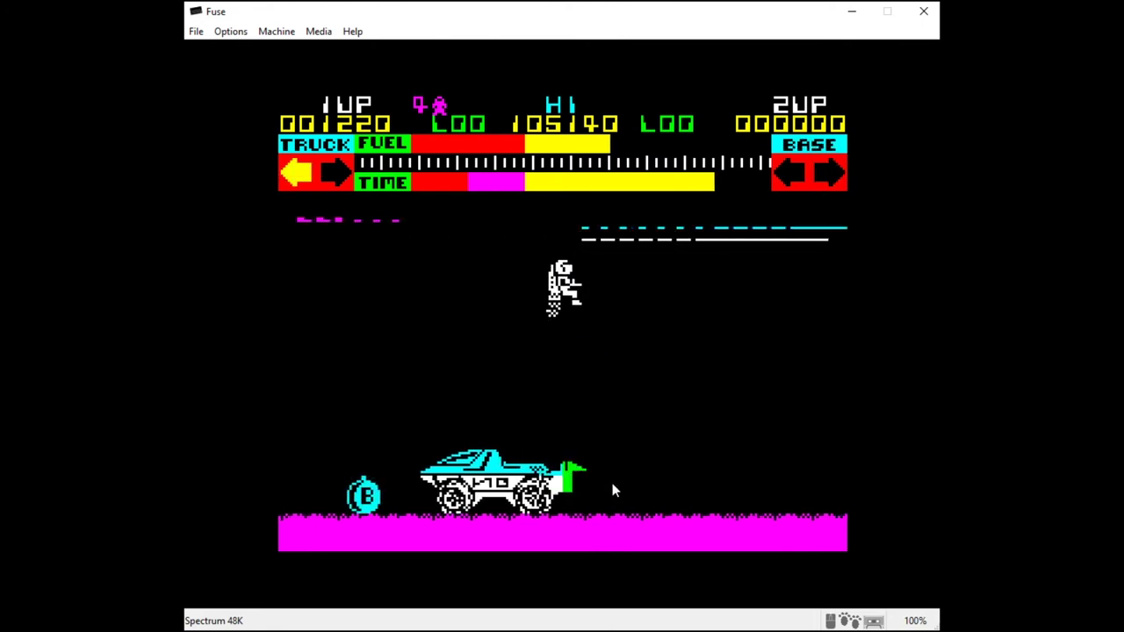
pyautogui.press('o')
pyautogui.press('space')
pyautogui.press('o')
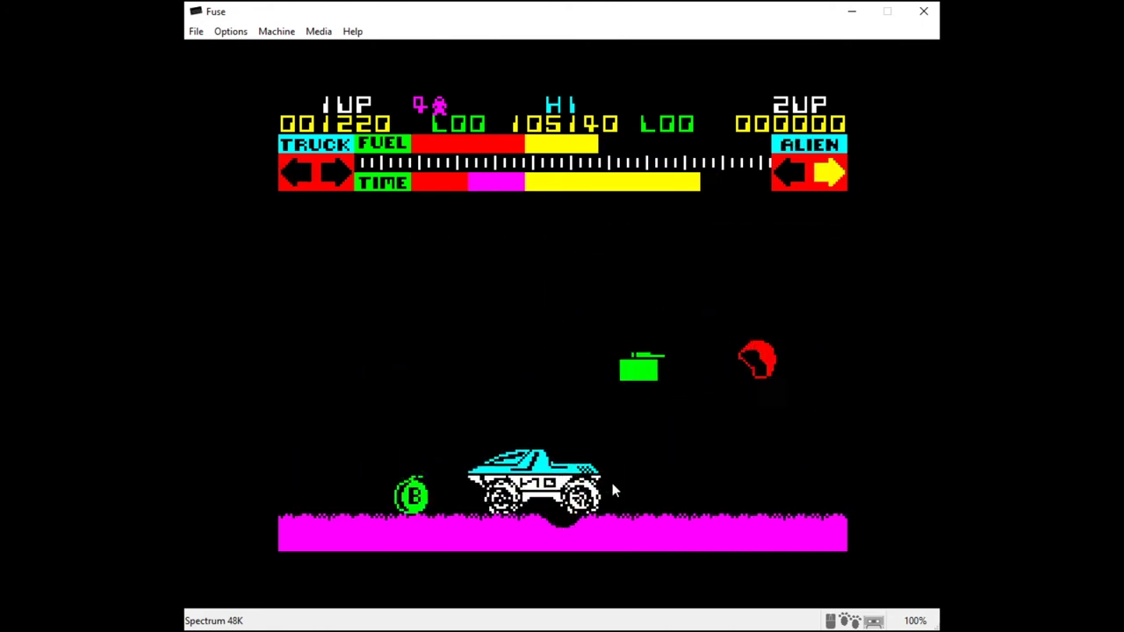
pyautogui.press('Up')
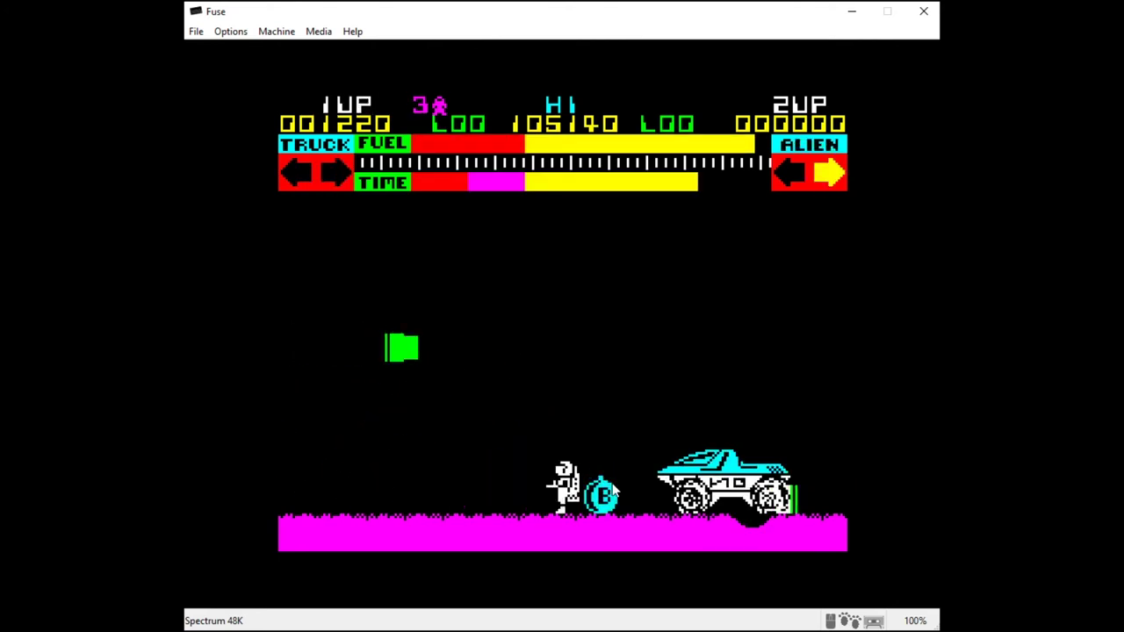
pyautogui.press('o')
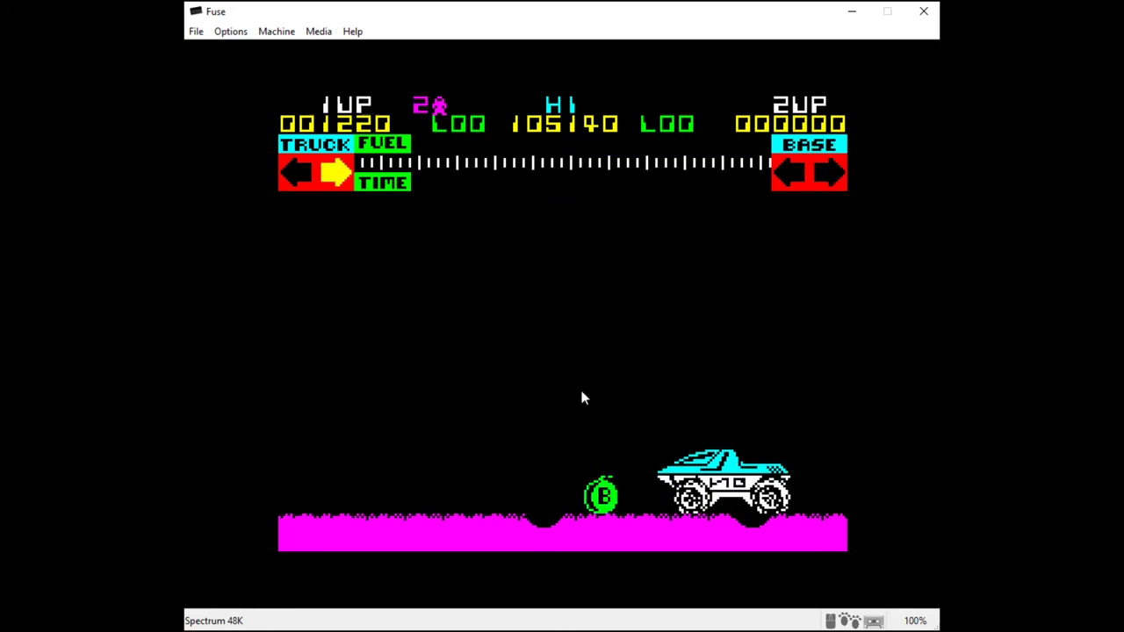
# Reset the emulated Spectrum 48K machine and confirm the reset
pyautogui.click(276, 32)
pyautogui.click(293, 66)
pyautogui.click(600, 442)
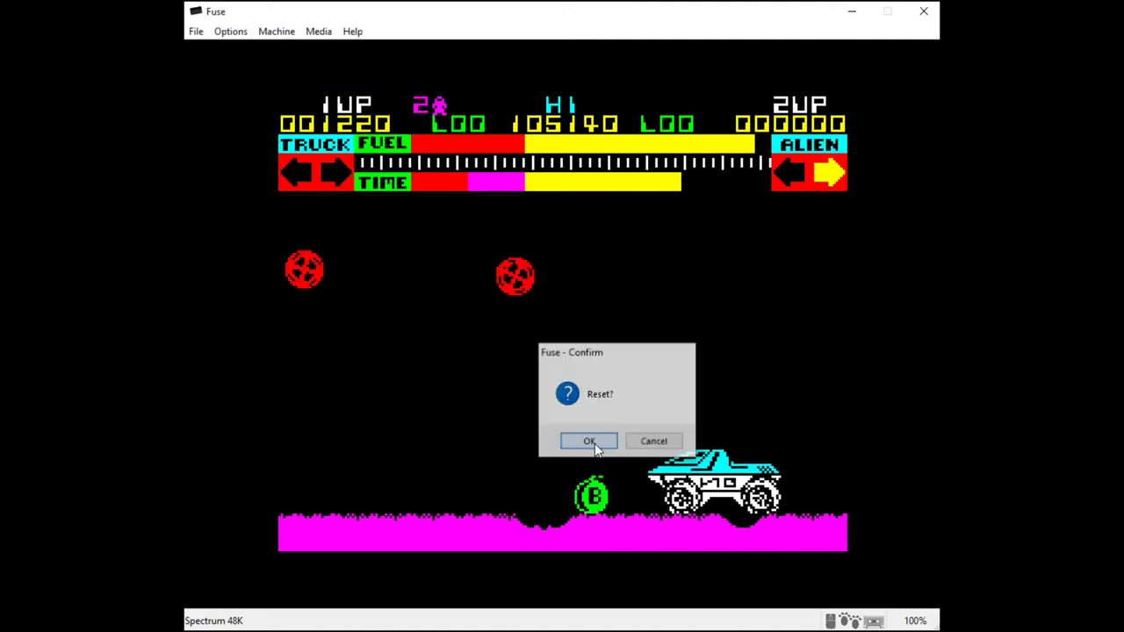
pyautogui.click(497, 259)
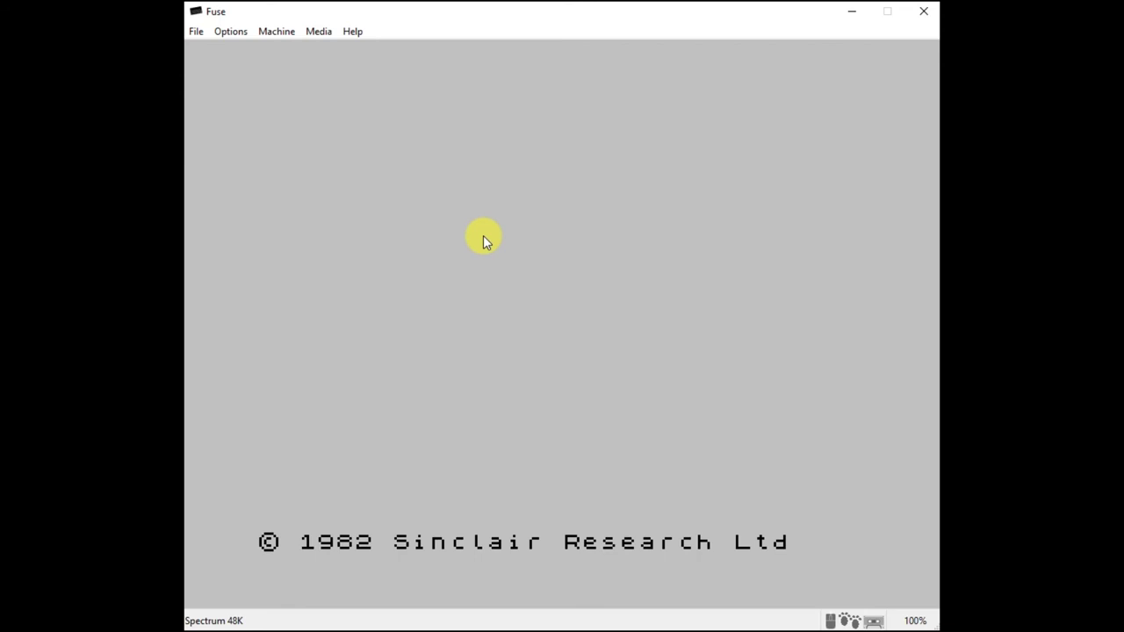
# Switch to the Windows Control Panel and show its Devices and Printers
pyautogui.hotkey('alt', 'Tab')
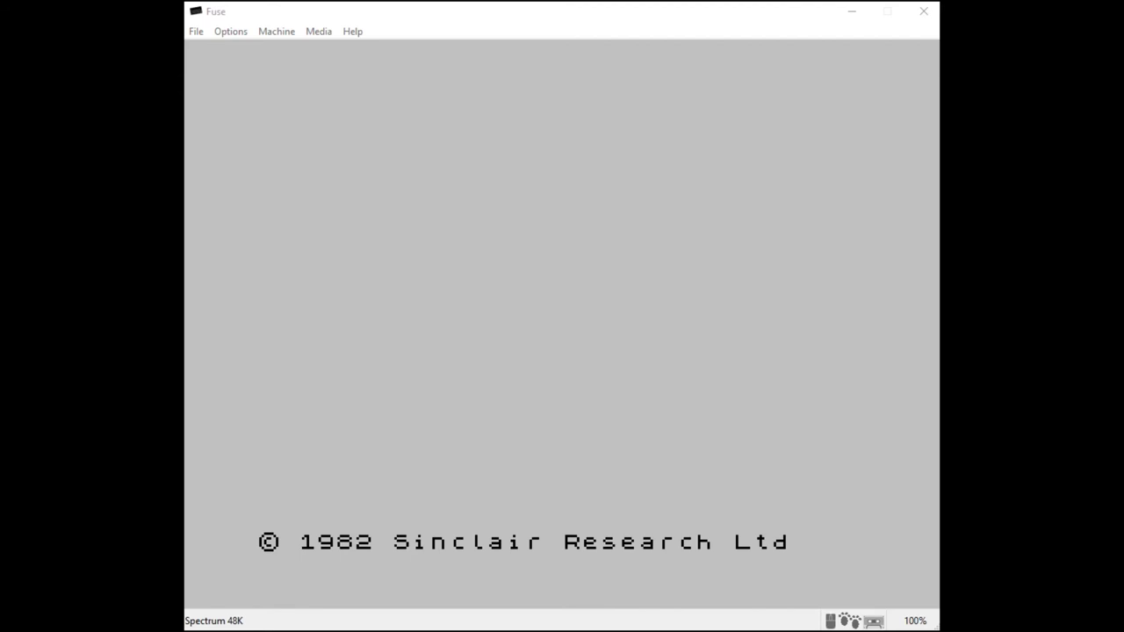
pyautogui.press('super')
pyautogui.press('Escape')
pyautogui.press('super')
pyautogui.write('control')
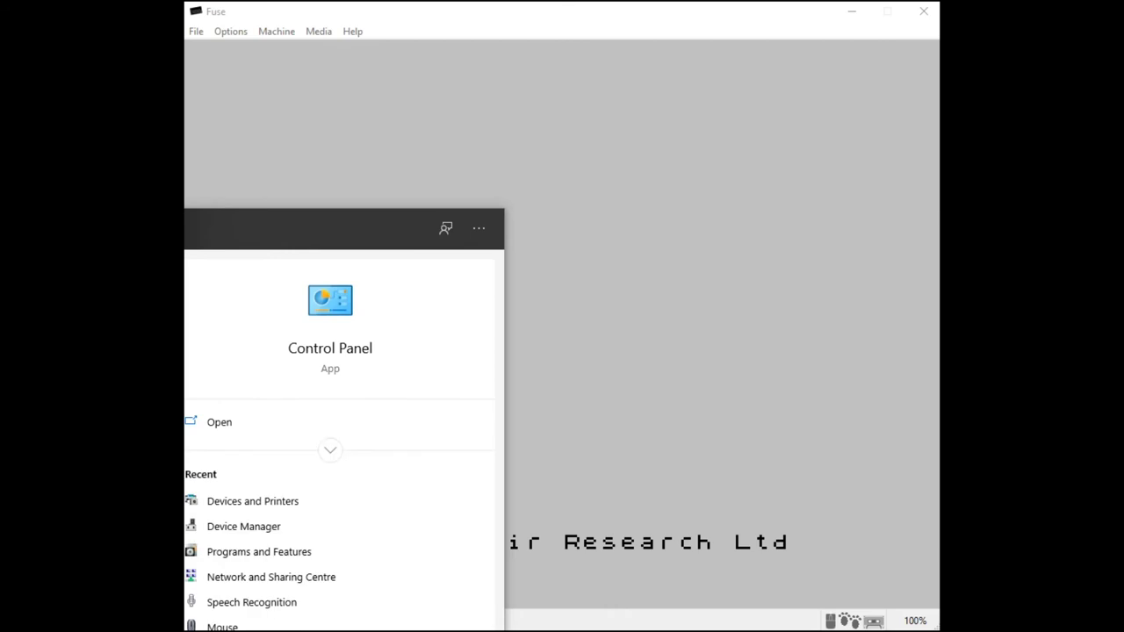
pyautogui.press('Return')
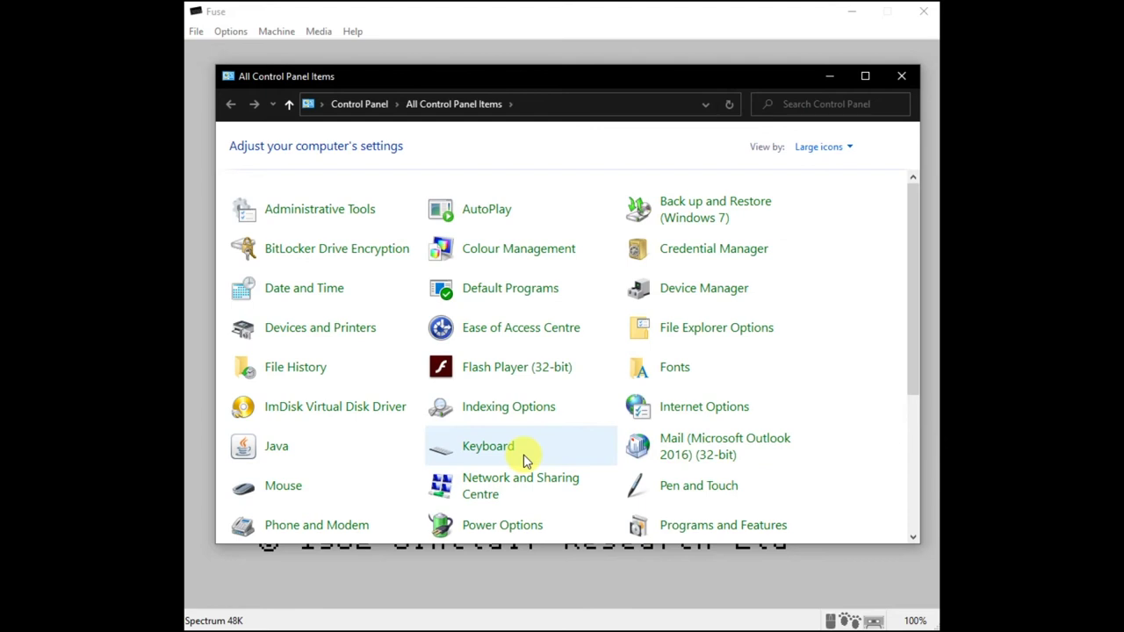
pyautogui.click(318, 336)
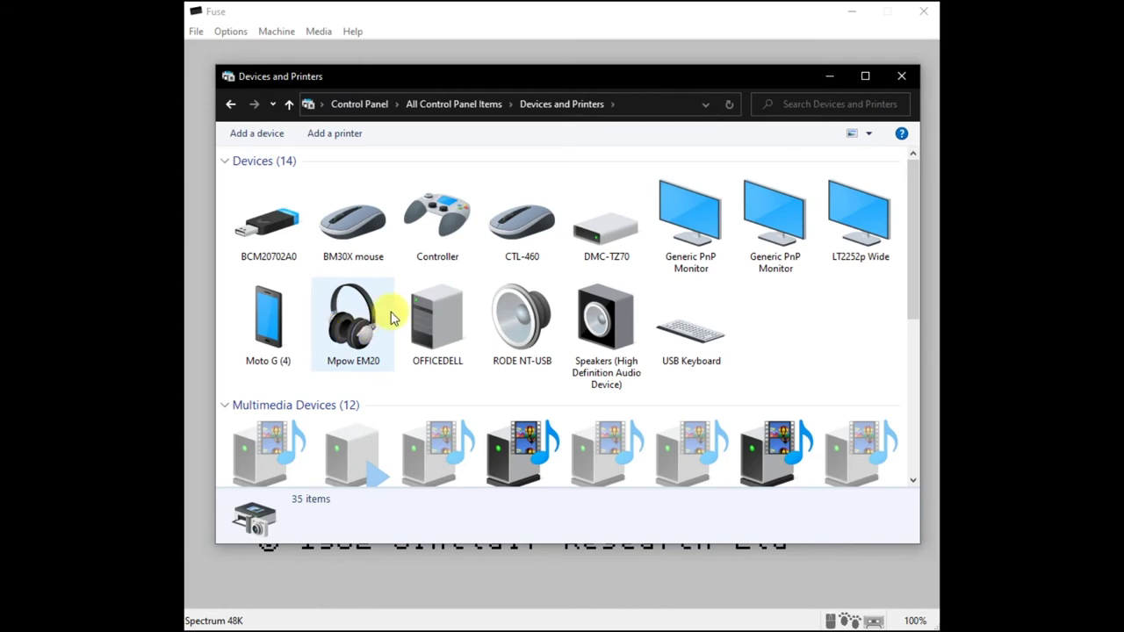
# Open the game controller settings of the Controller device and show the properties of Controller (XBOX 360 For Windows)
pyautogui.rightClick(452, 230)
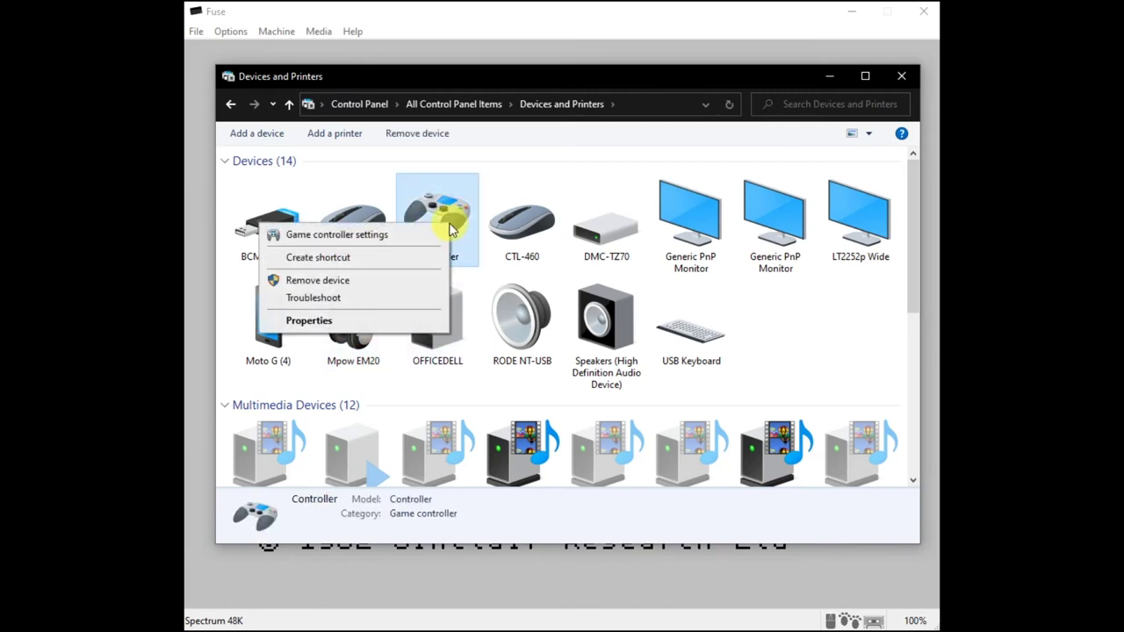
pyautogui.click(382, 236)
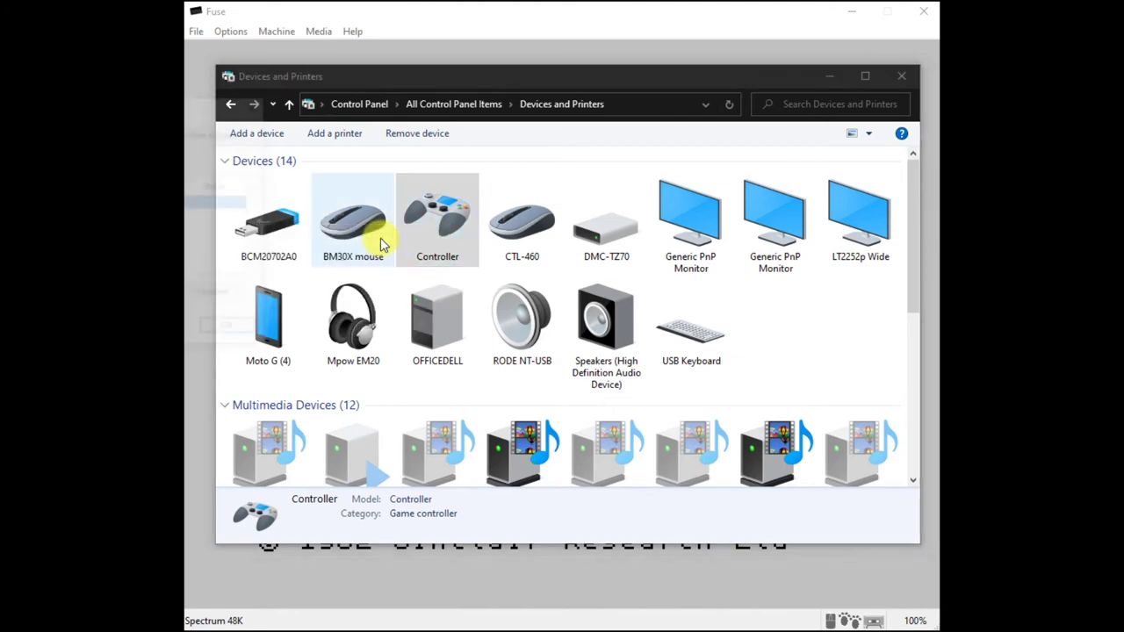
pyautogui.moveTo(274, 131); pyautogui.dragTo(567, 181)
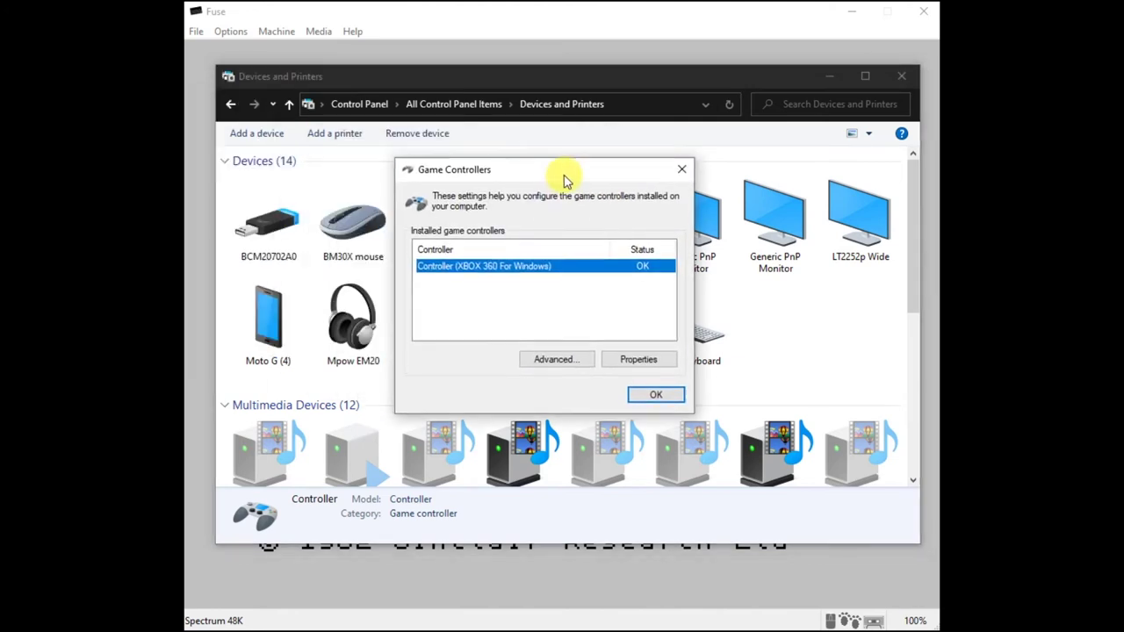
pyautogui.click(647, 369)
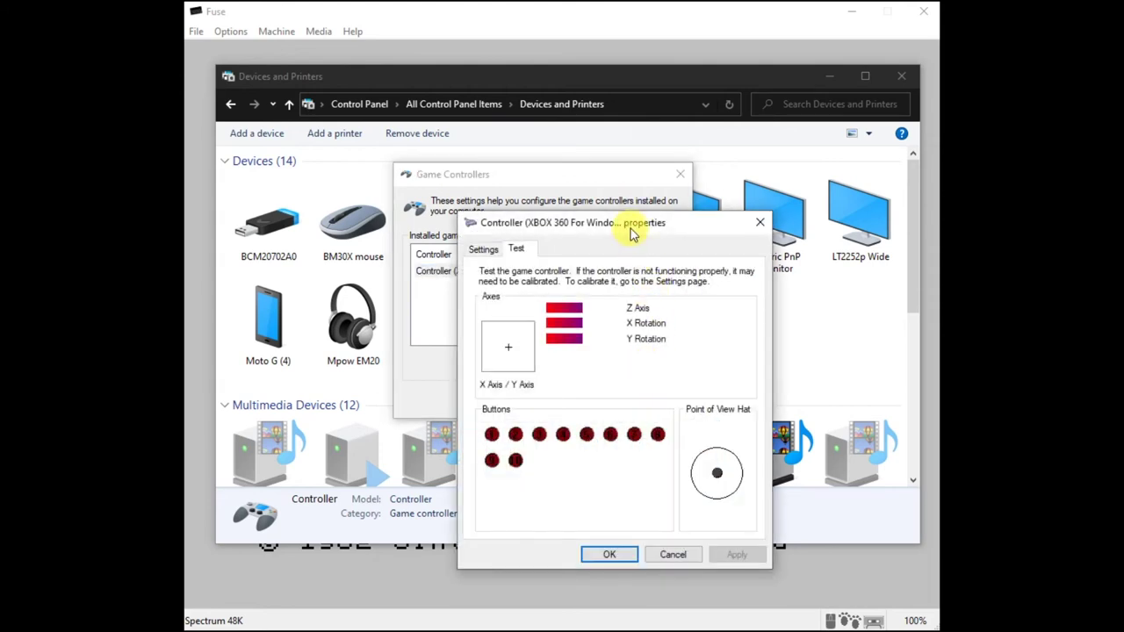
# Examine the Xbox 360 controller's axes, buttons and hat on its test page, and close the controller settings and Devices and Printers
pyautogui.moveTo(630, 225); pyautogui.dragTo(556, 187)
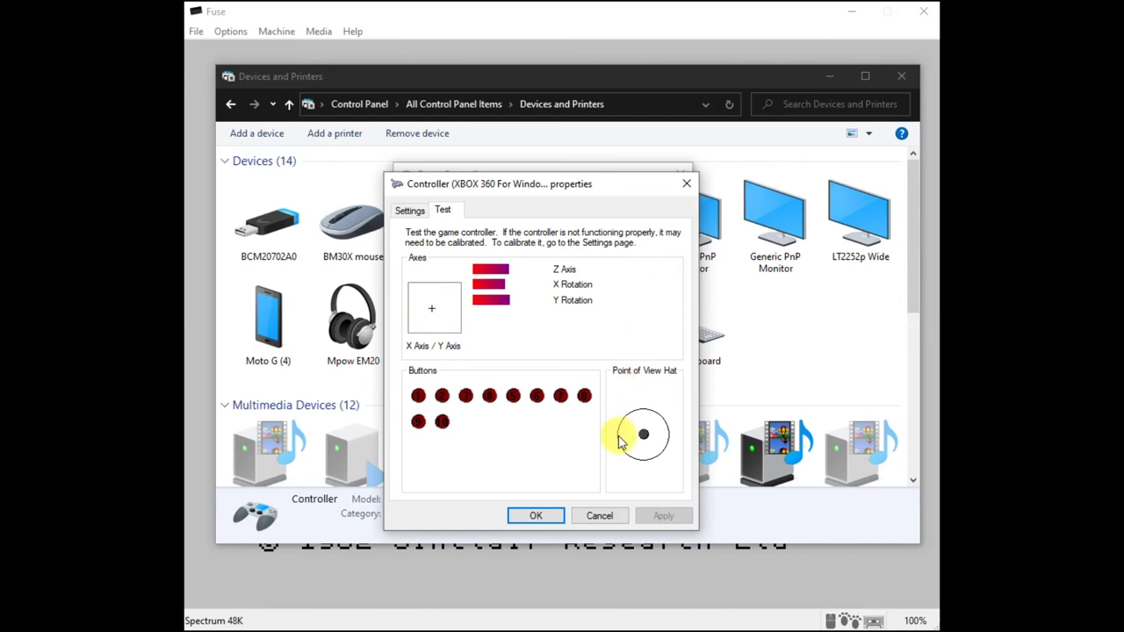
pyautogui.click(599, 517)
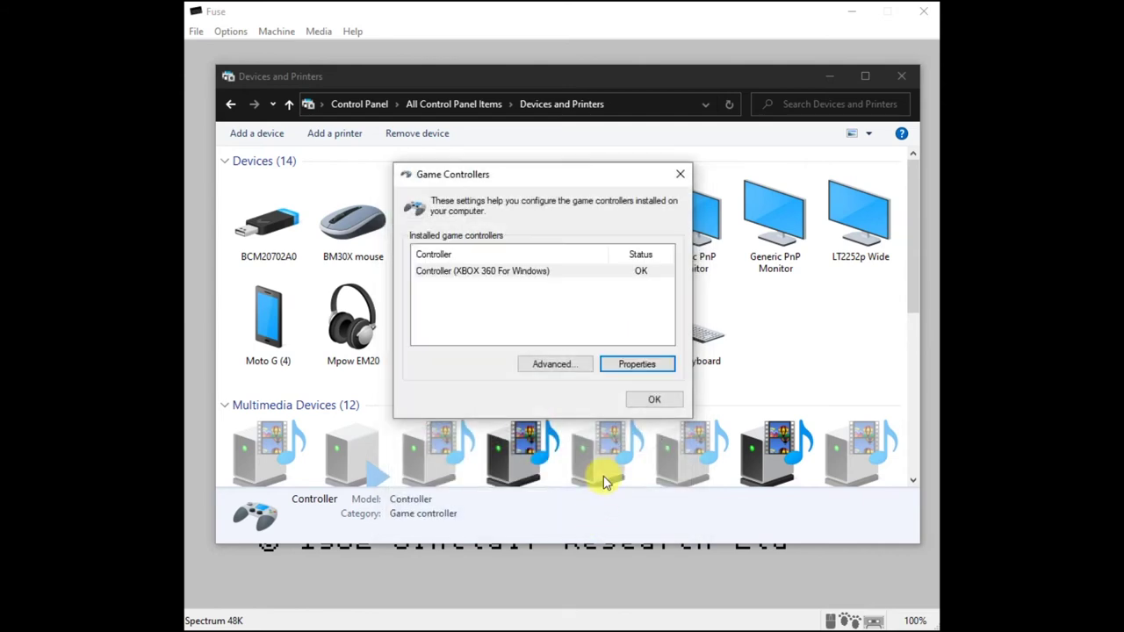
pyautogui.click(656, 401)
pyautogui.click(900, 78)
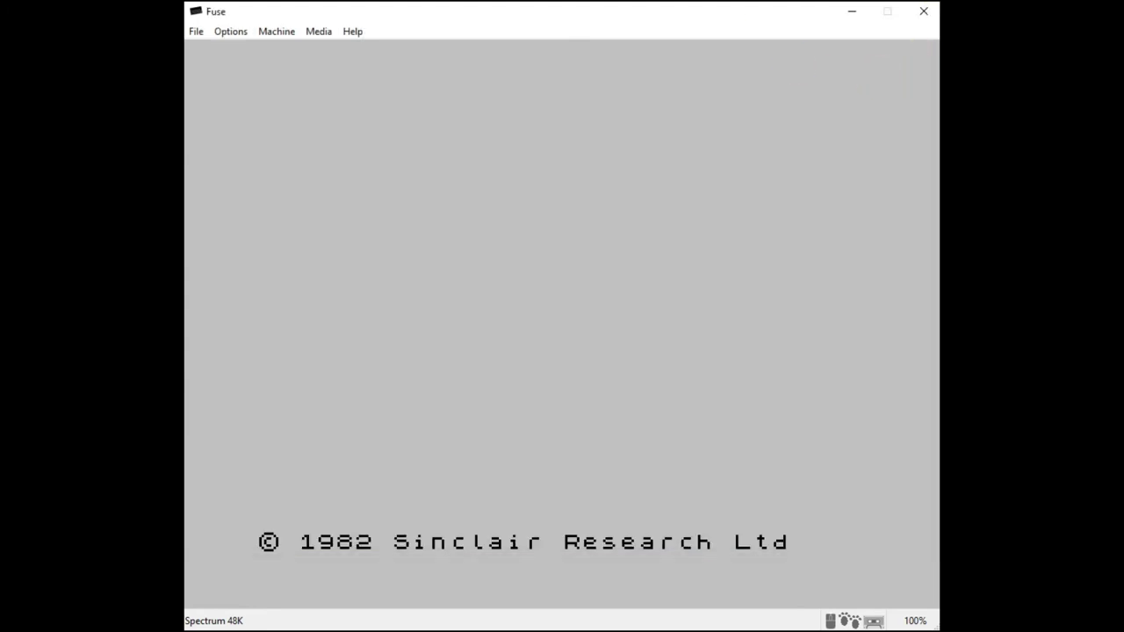
# Open the configuration of Joystick 1 in Fuse and assign the Z key to Button 2
pyautogui.click(239, 33)
pyautogui.moveTo(279, 154)
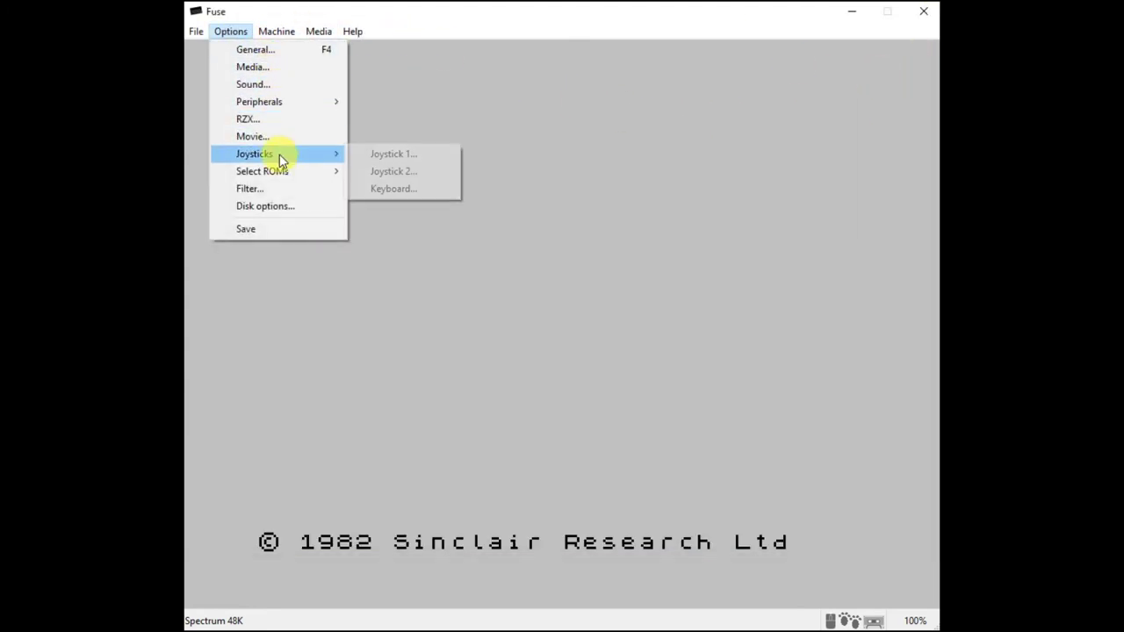
pyautogui.click(429, 155)
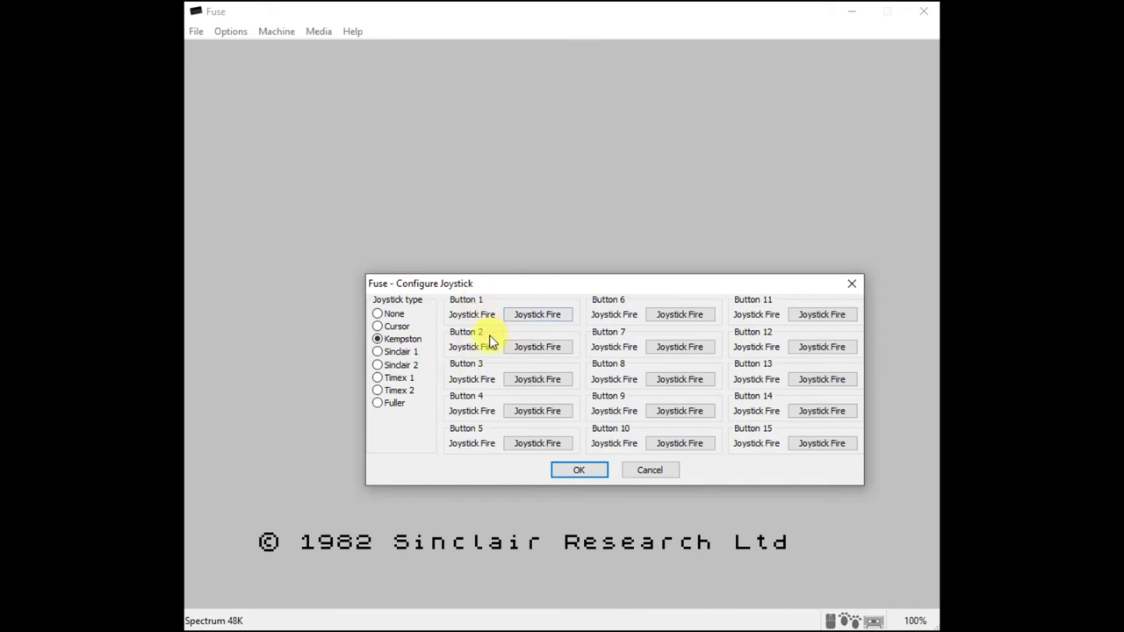
pyautogui.click(537, 351)
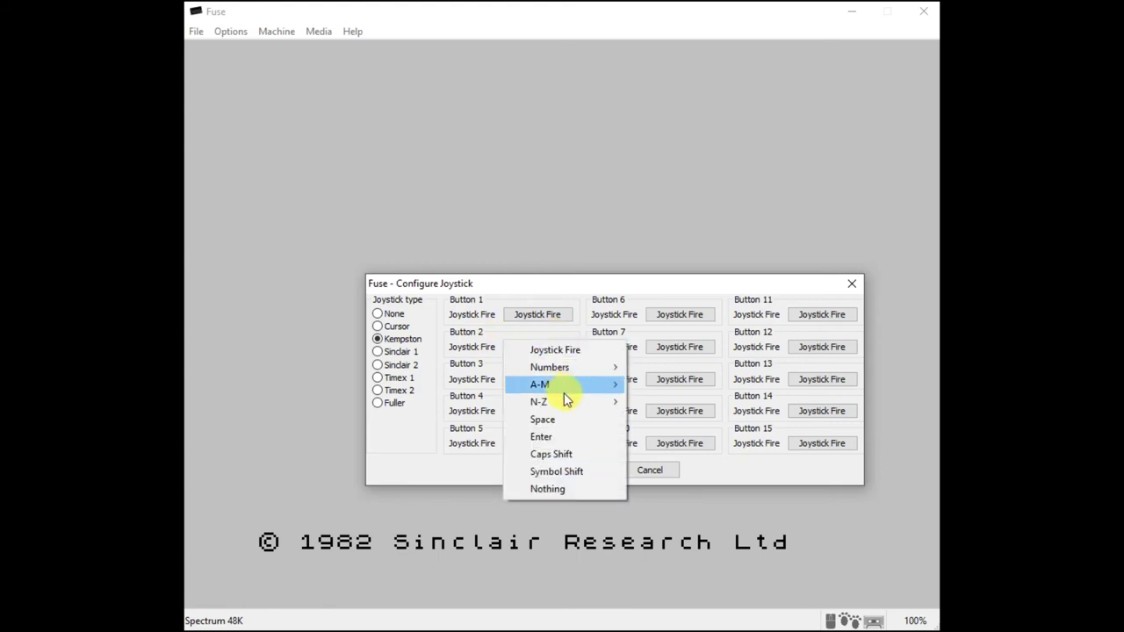
pyautogui.moveTo(566, 407)
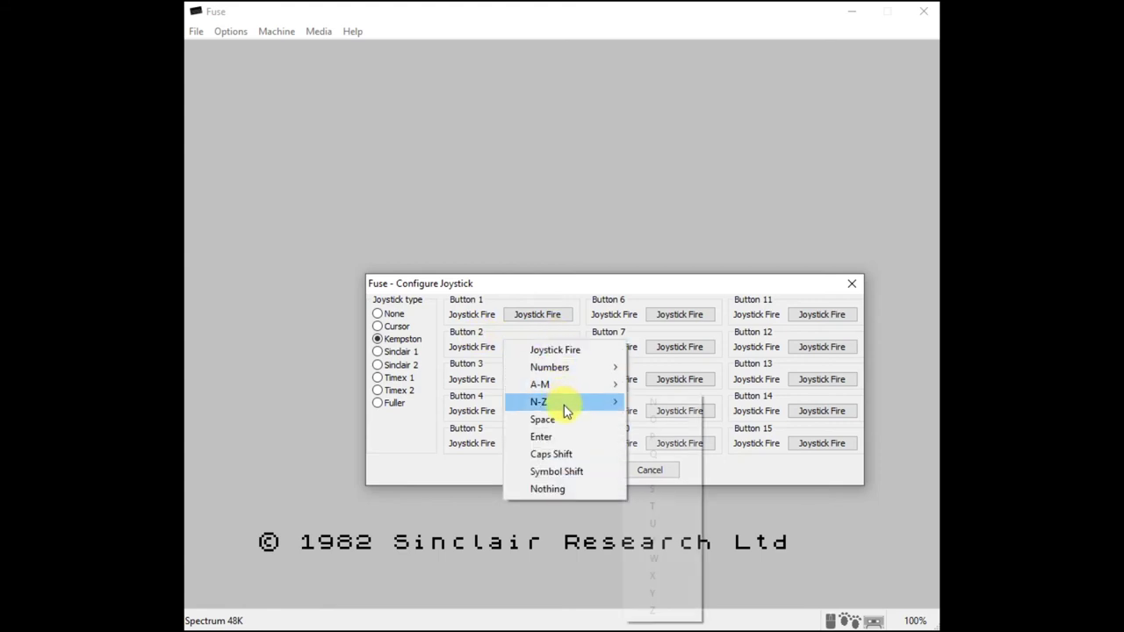
pyautogui.click(667, 608)
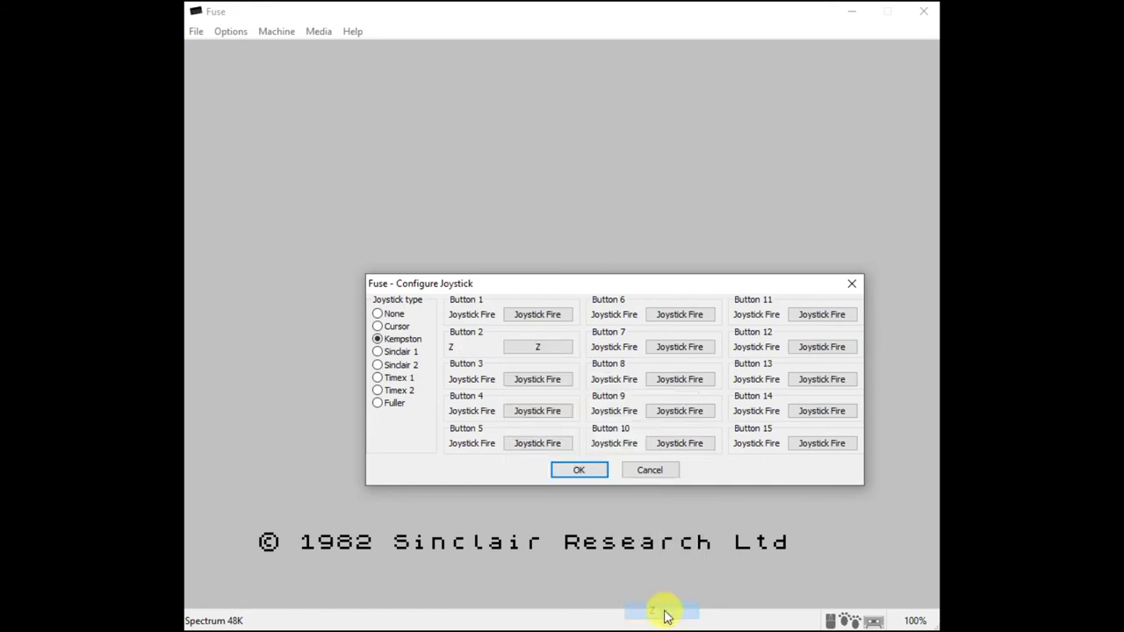
# Assign Caps Shift to Button 3 of the joystick and accept the configuration
pyautogui.click(543, 388)
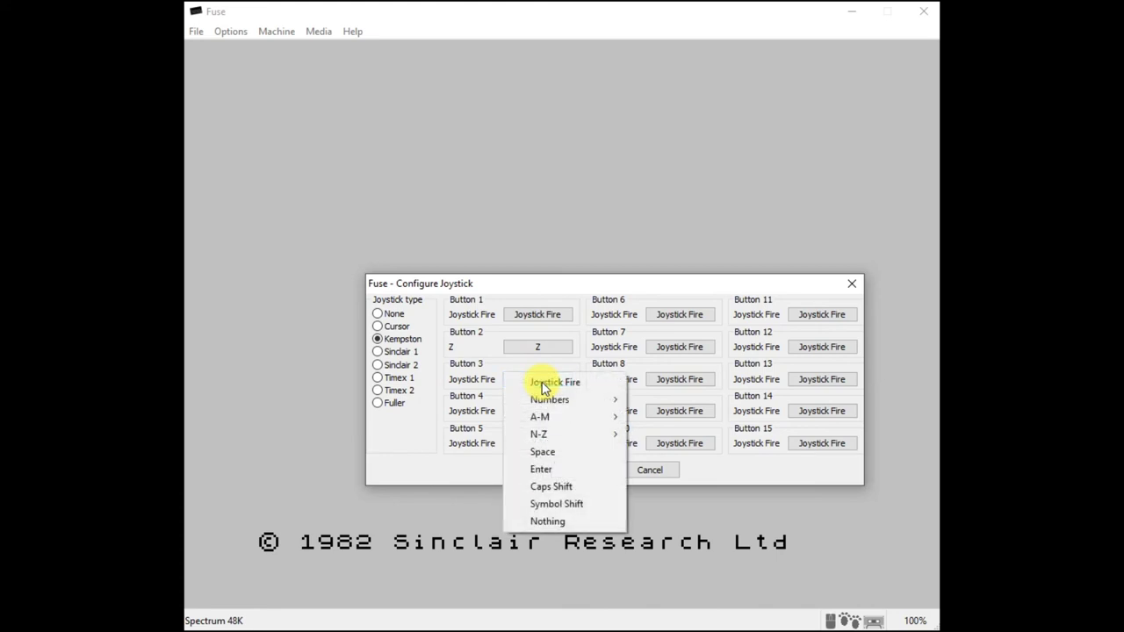
pyautogui.click(571, 486)
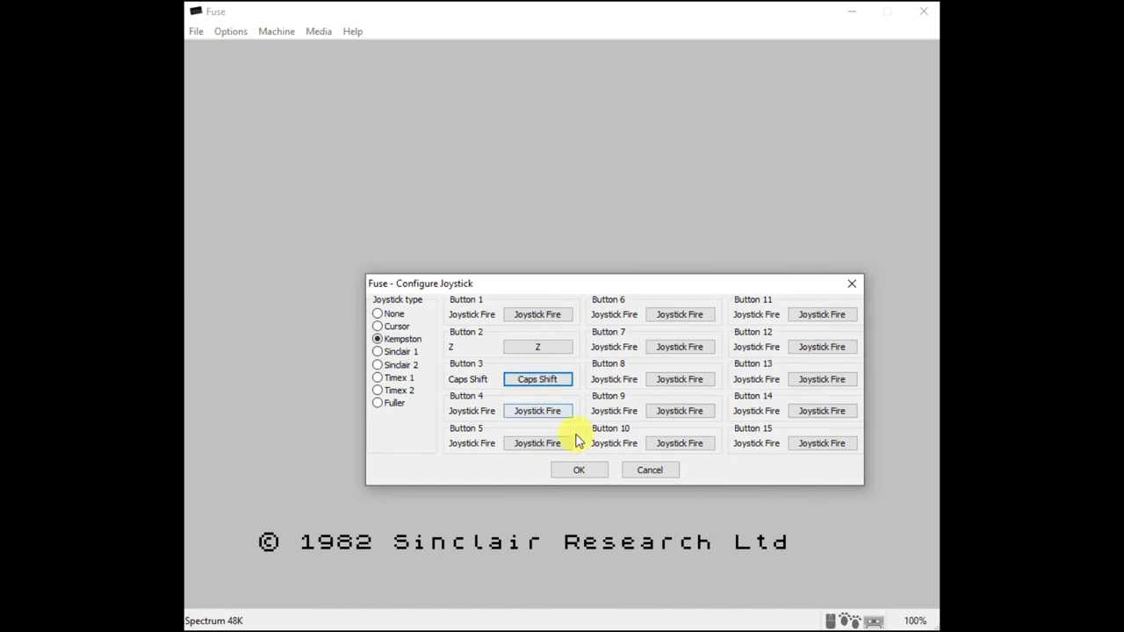
pyautogui.click(579, 470)
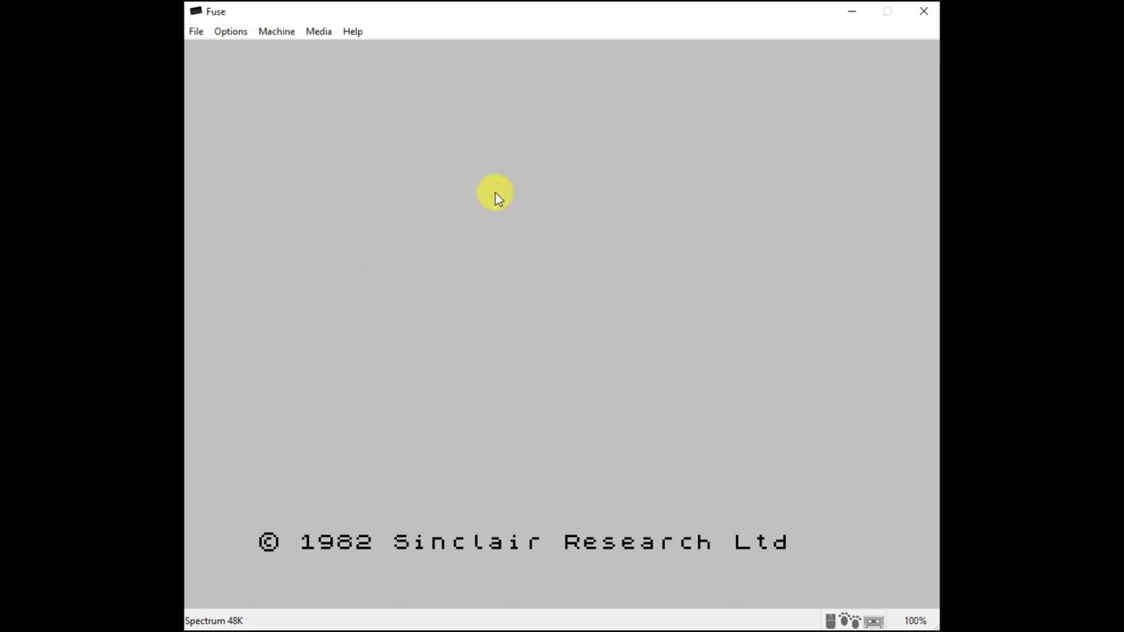
# Load Lunar Jetman from the ZX Spectrum Roms folder and start a game using the Kempston joystick
pyautogui.click(196, 34)
pyautogui.click(229, 49)
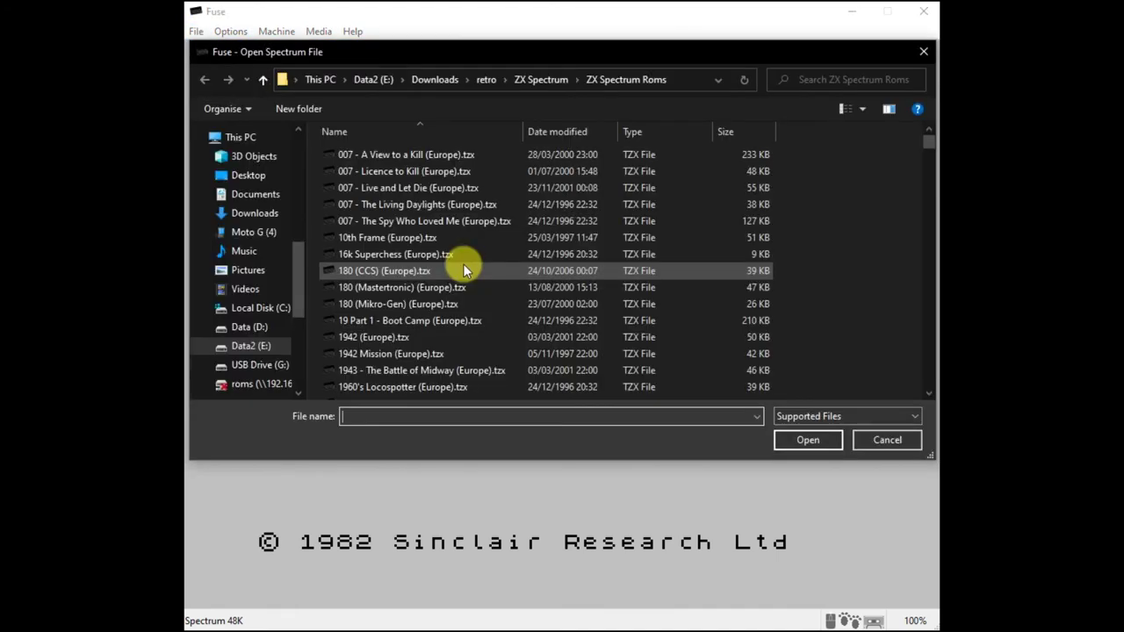
pyautogui.write('lunar')
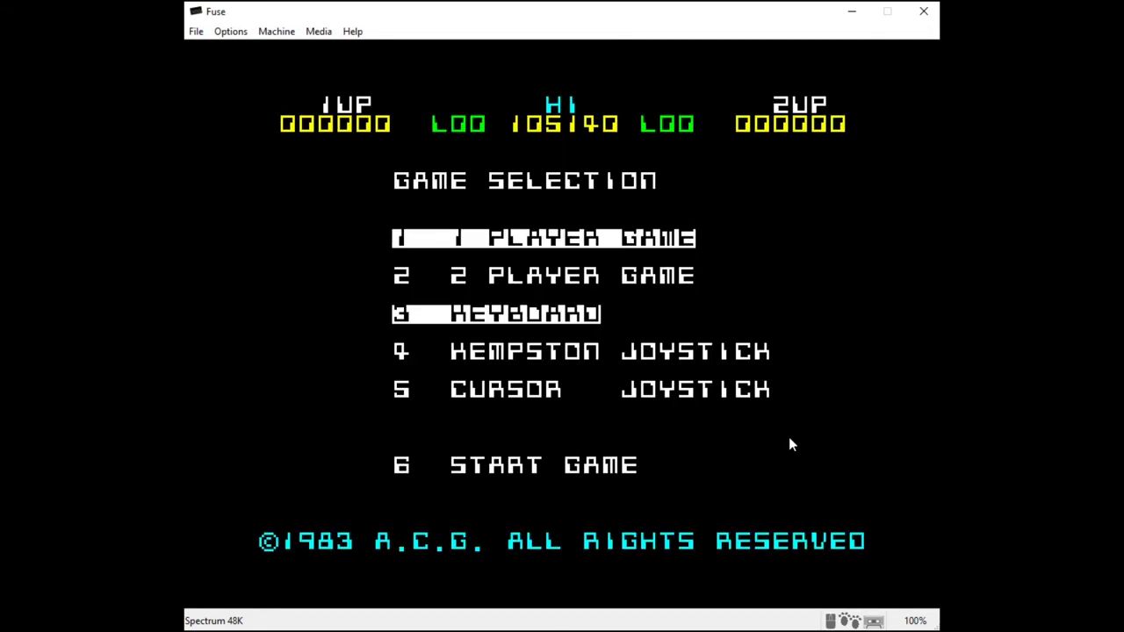
pyautogui.press('4')
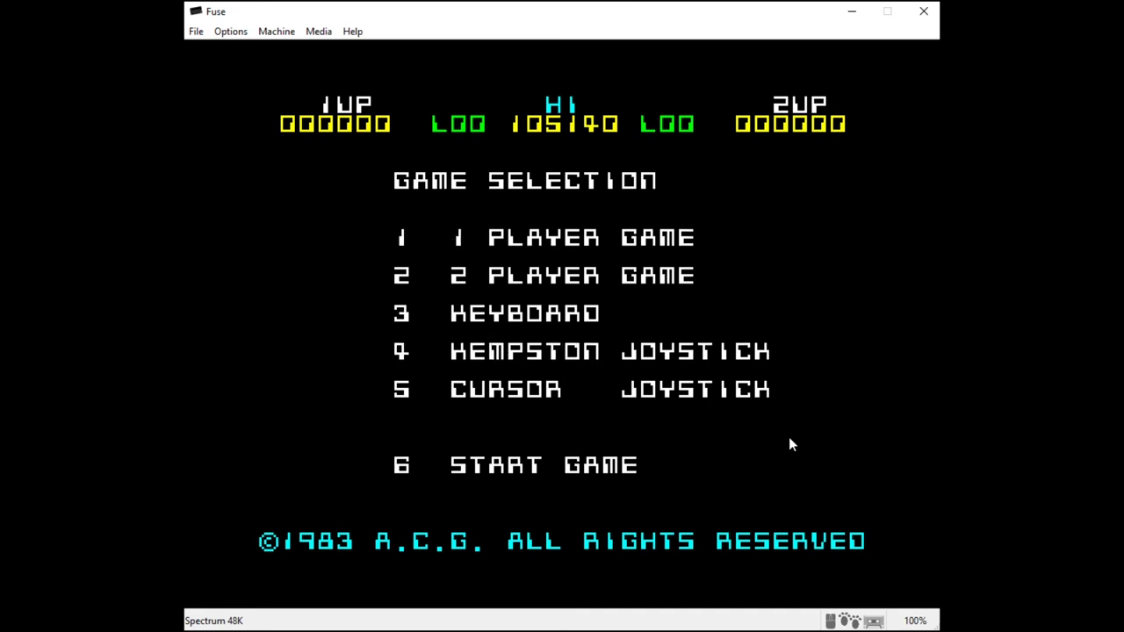
pyautogui.press('6')
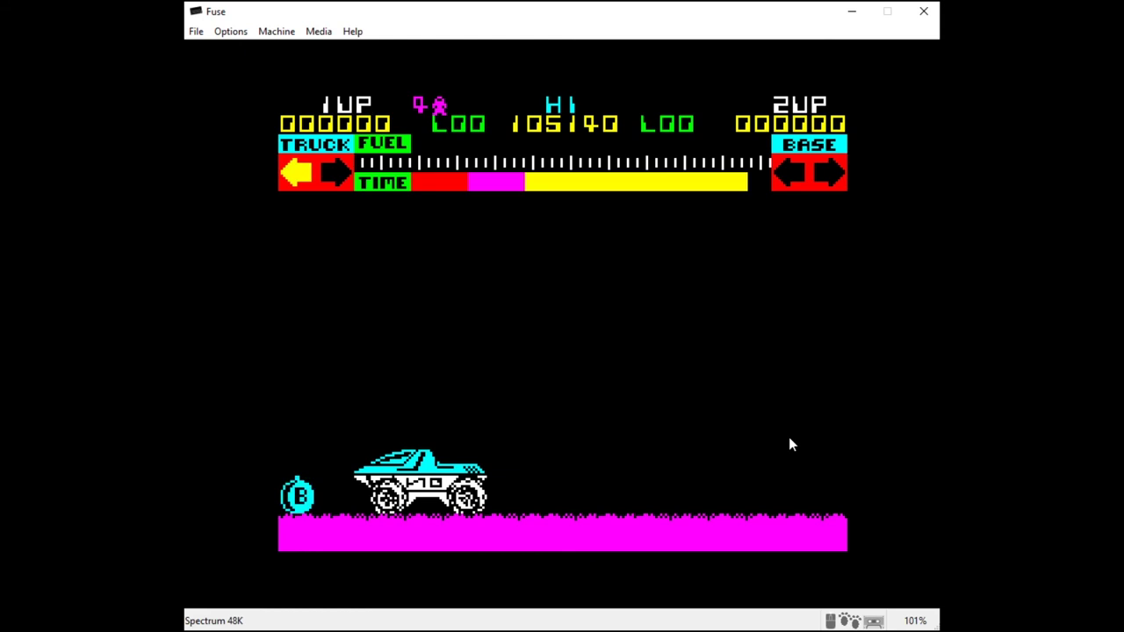
# Fly the astronaut above the truck in both directions while firing at the aliens
pyautogui.press('q')
pyautogui.press('o')
pyautogui.press('space')
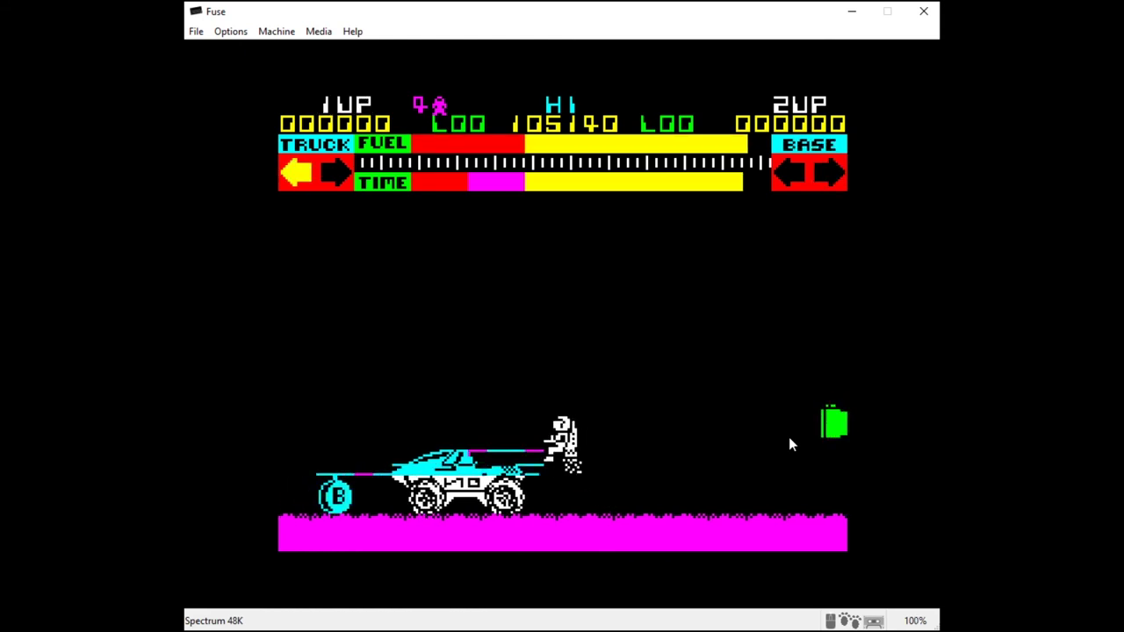
pyautogui.press('p')
pyautogui.press('space')
pyautogui.press('q')
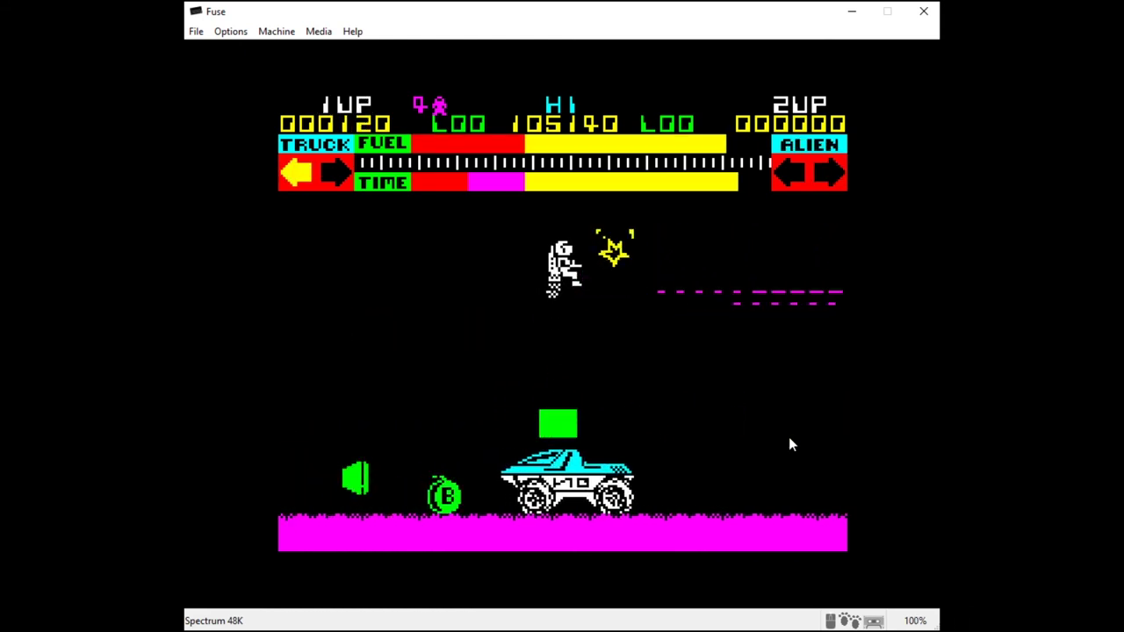
pyautogui.press('o')
pyautogui.press('q')
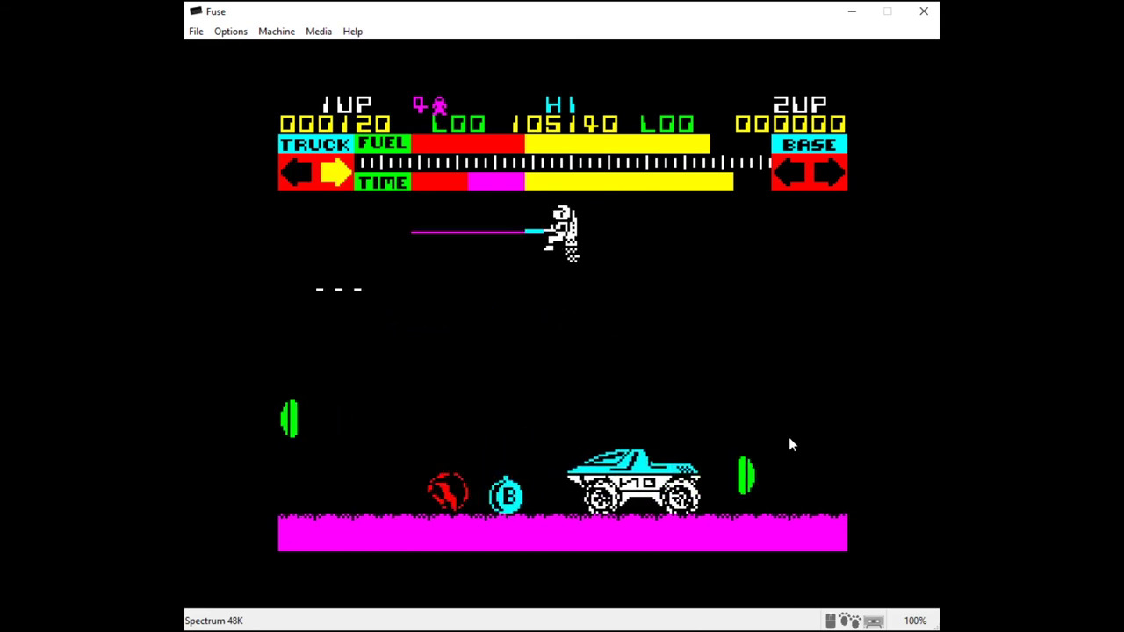
pyautogui.press('o')
pyautogui.press('space')
pyautogui.press('space')
pyautogui.press('q')
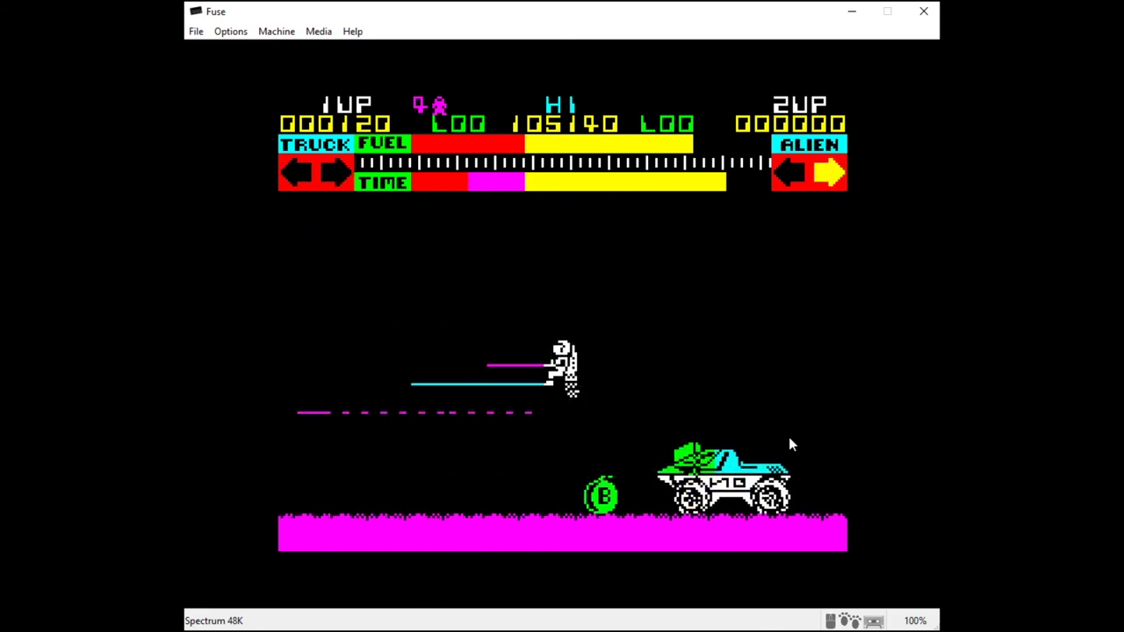
# Pick up the bomb with the astronaut and place it on the back of the truck
pyautogui.press('p')
pyautogui.press('q')
pyautogui.press('space')
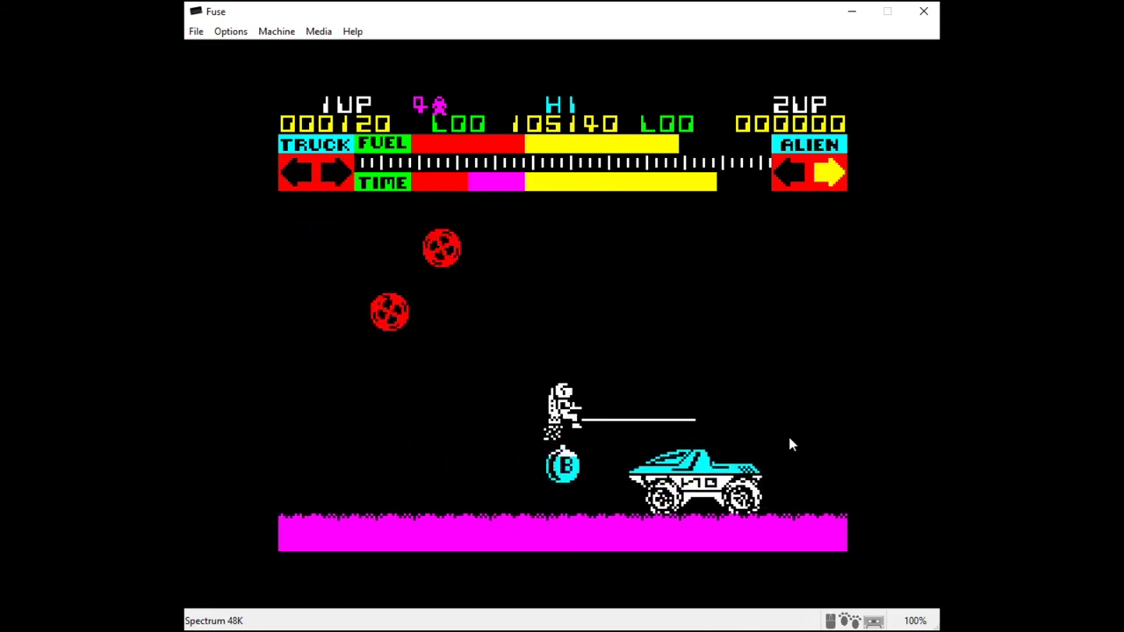
pyautogui.press('p')
pyautogui.press('q')
pyautogui.press('space')
pyautogui.press('q')
pyautogui.press('space')
pyautogui.press('o')
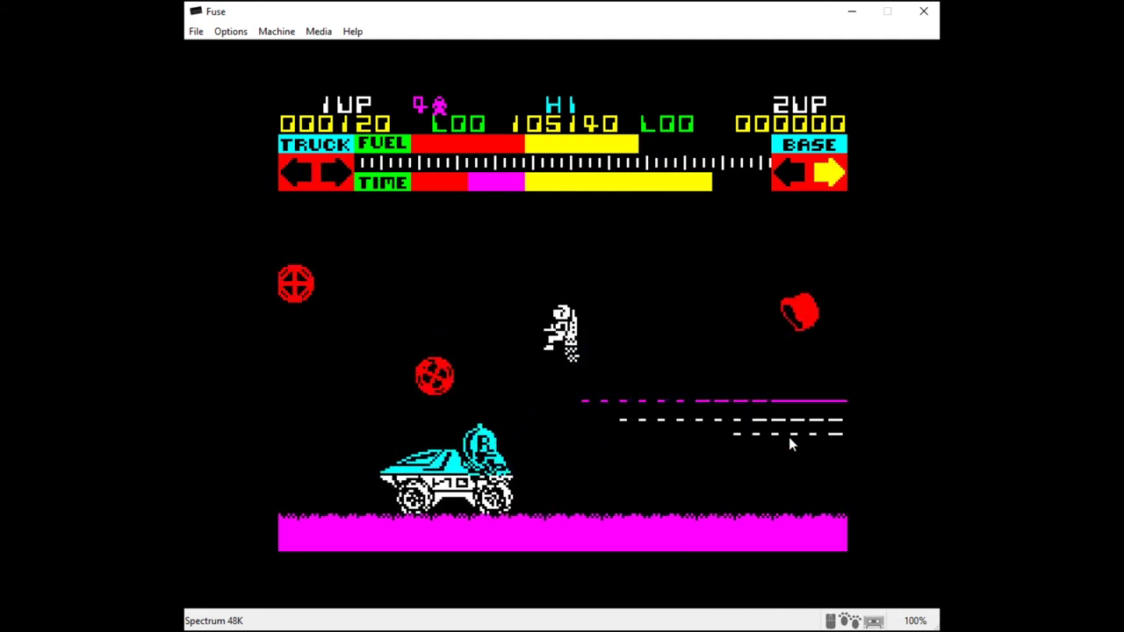
# Fire at the aliens on both sides and bring the astronaut back down to the bomb-loaded truck
pyautogui.press('space')
pyautogui.press('space')
pyautogui.press('p')
pyautogui.press('space')
pyautogui.press('o')
pyautogui.press('space')
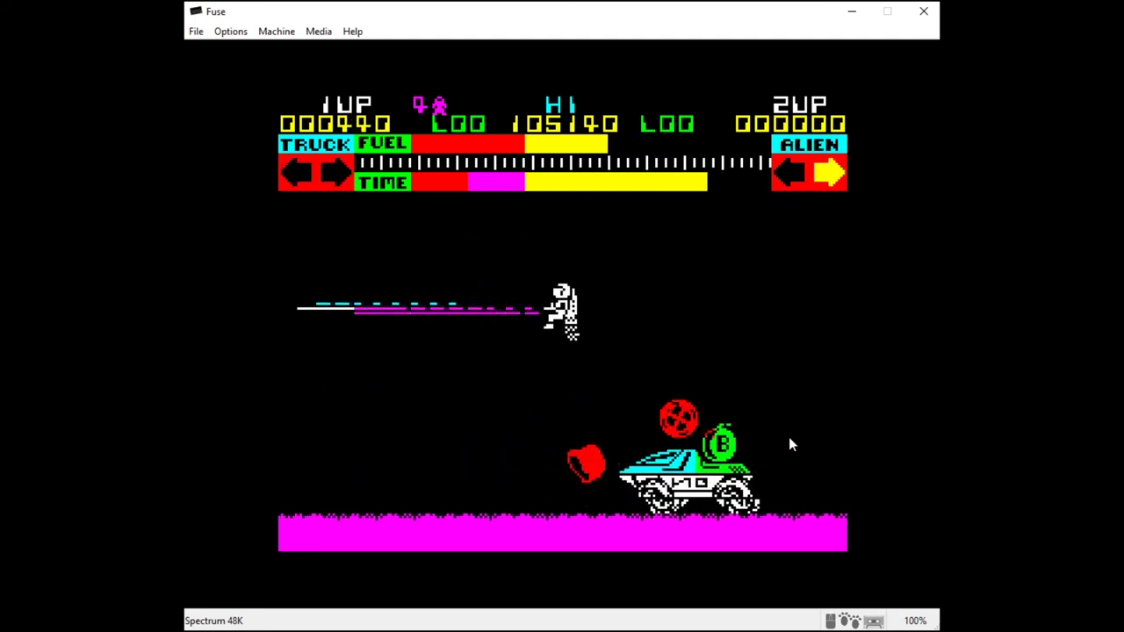
pyautogui.press('p')
pyautogui.press('space')
pyautogui.press('space')
pyautogui.press('space')
pyautogui.press('p')
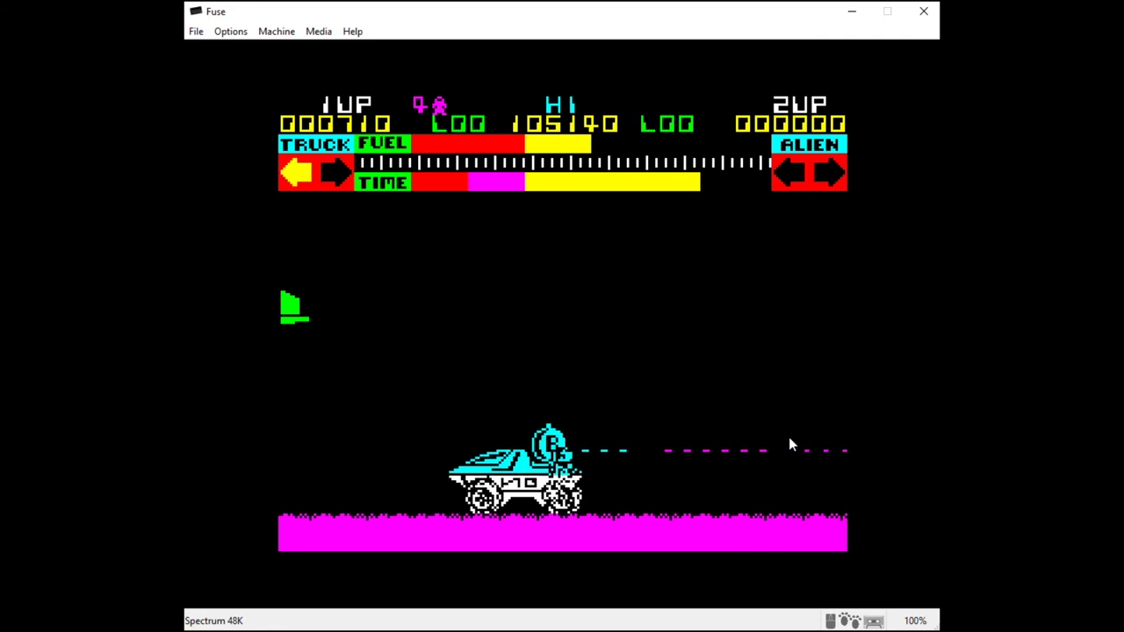
# Board the truck, drive it with the bomb past the teleporter up to the crater, and get out
pyautogui.press('p')
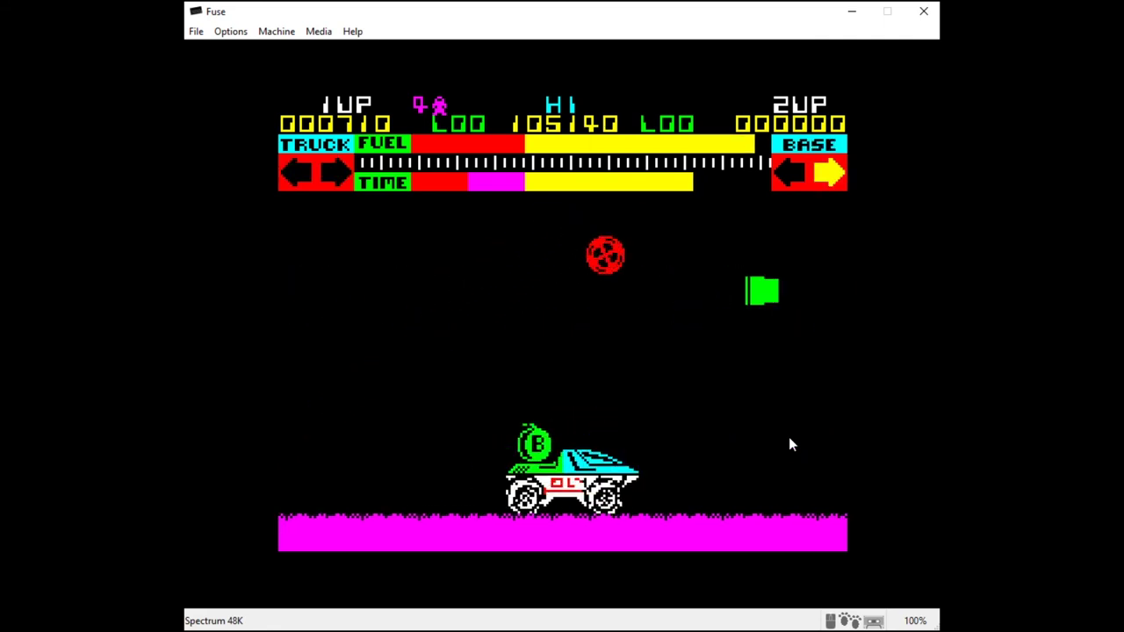
pyautogui.press('q')
pyautogui.press('p')
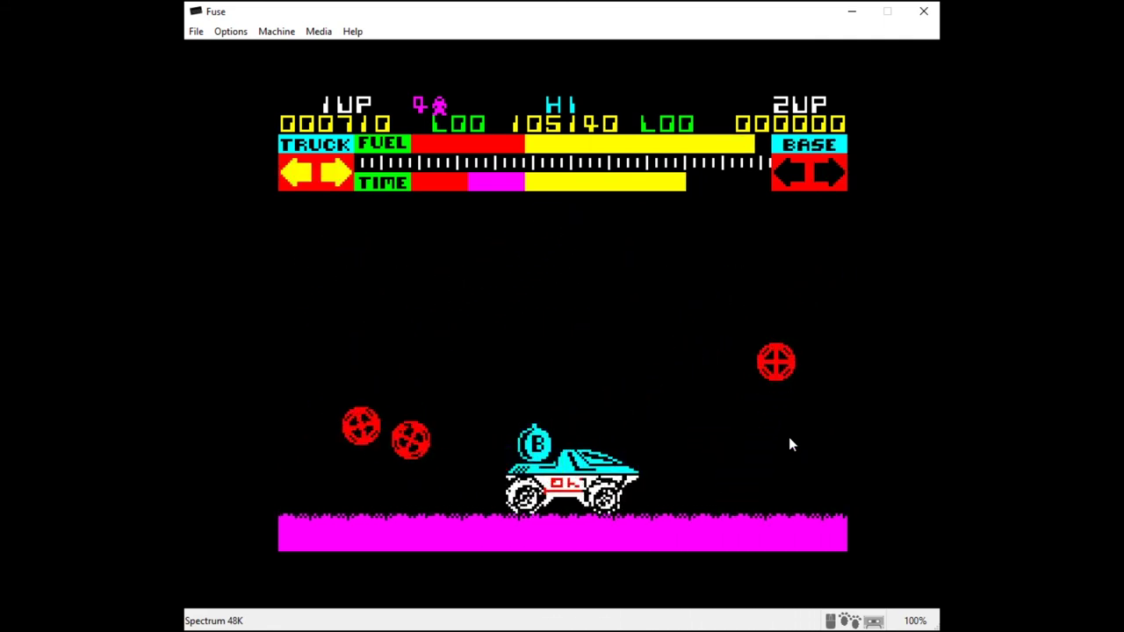
pyautogui.press('p')
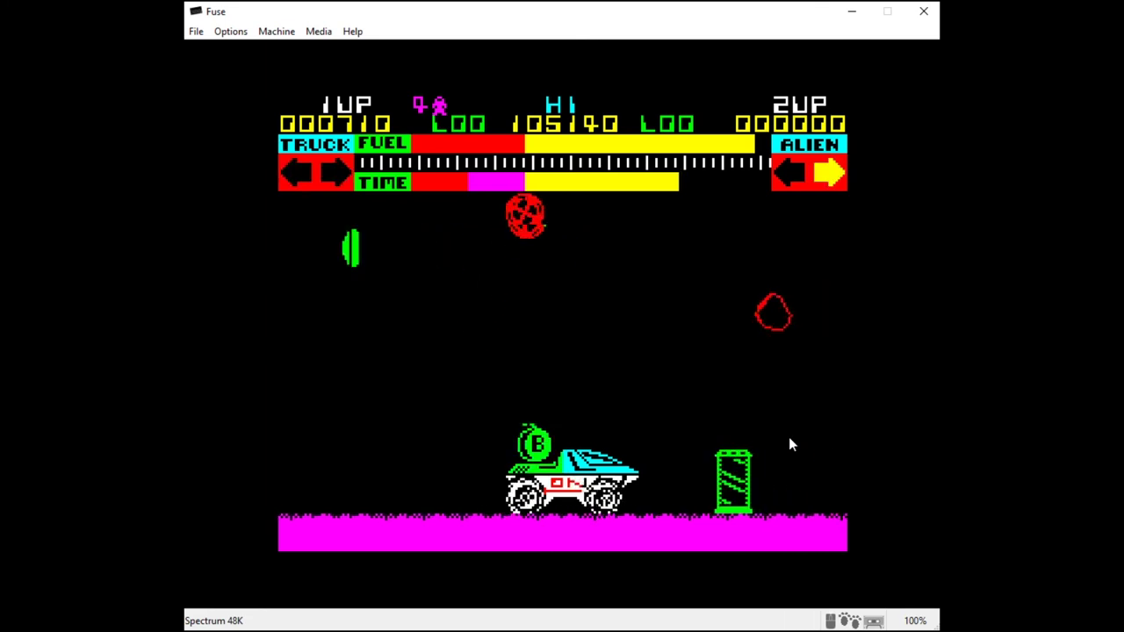
pyautogui.press('p')
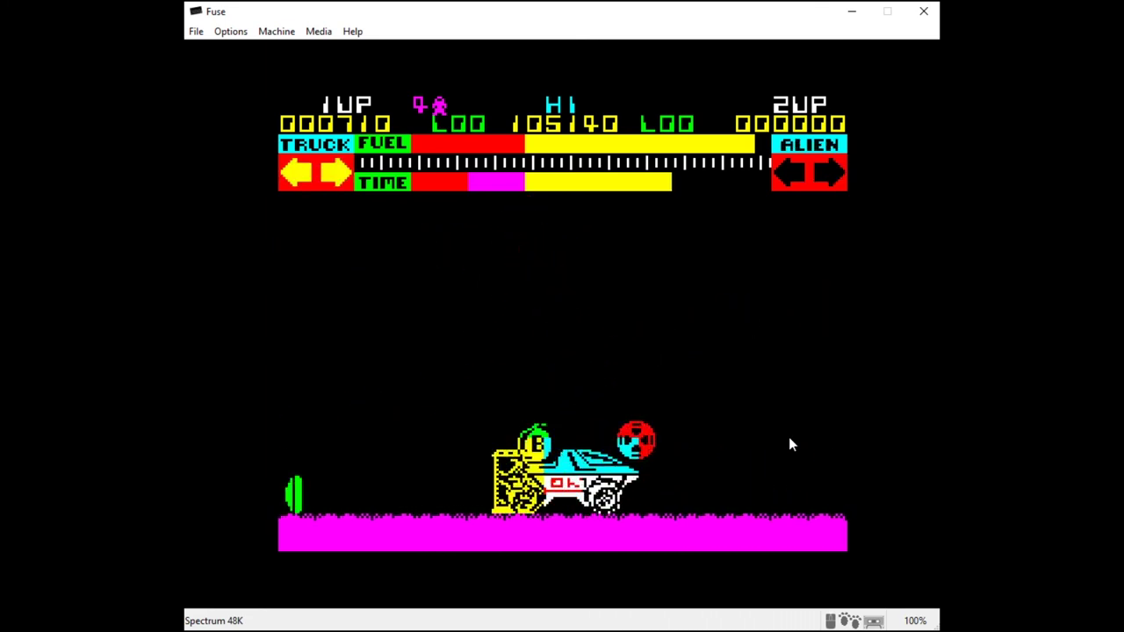
pyautogui.press('p')
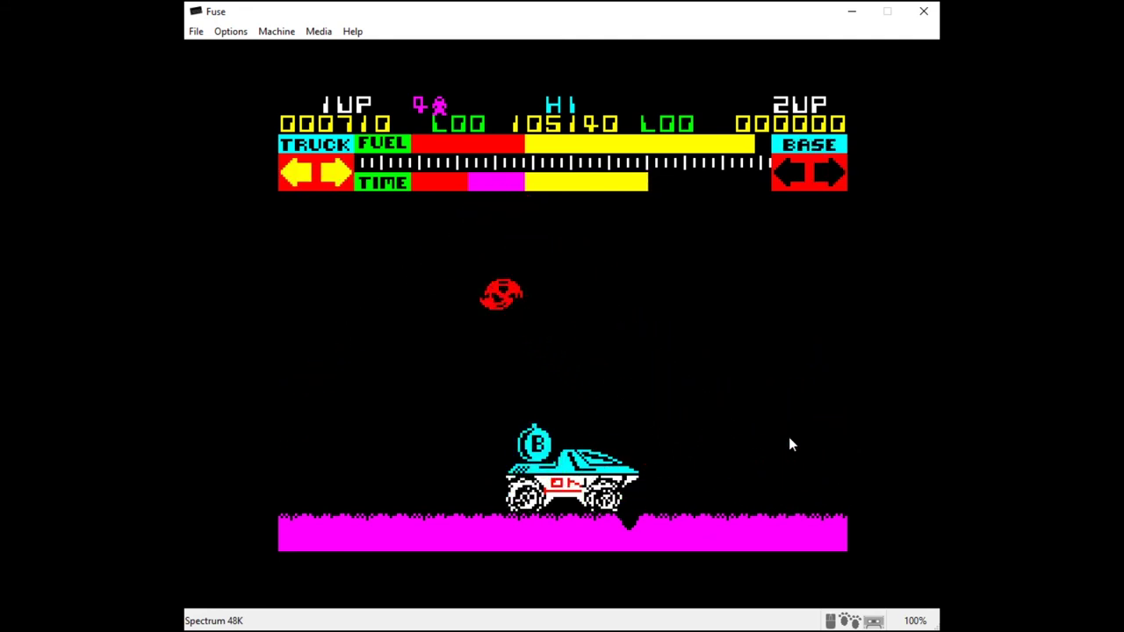
pyautogui.press('space')
pyautogui.press('o')
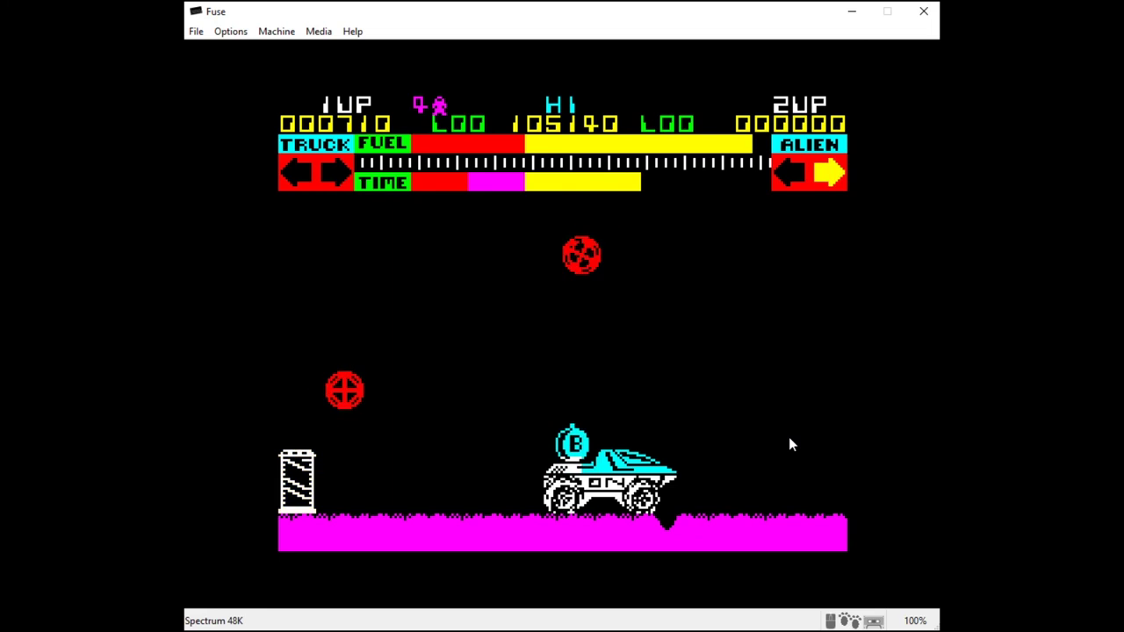
pyautogui.press('p')
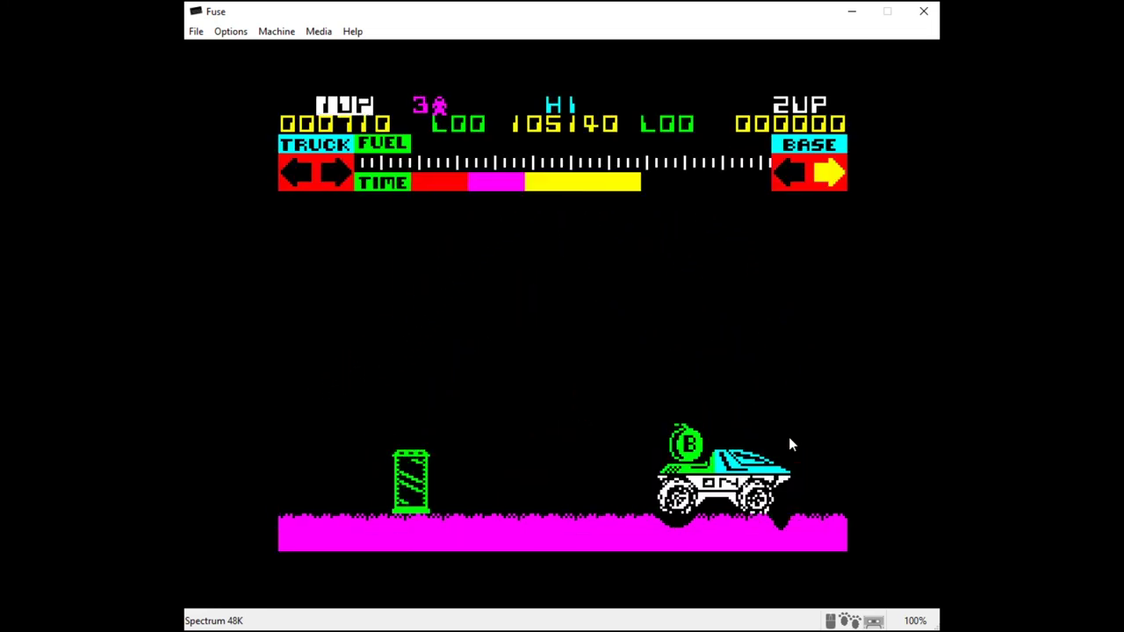
# Play on with the next astronaut, flying around the truck near the craters and firing at the aliens
pyautogui.press('p')
pyautogui.press('p')
pyautogui.press('c')
pyautogui.press('a')
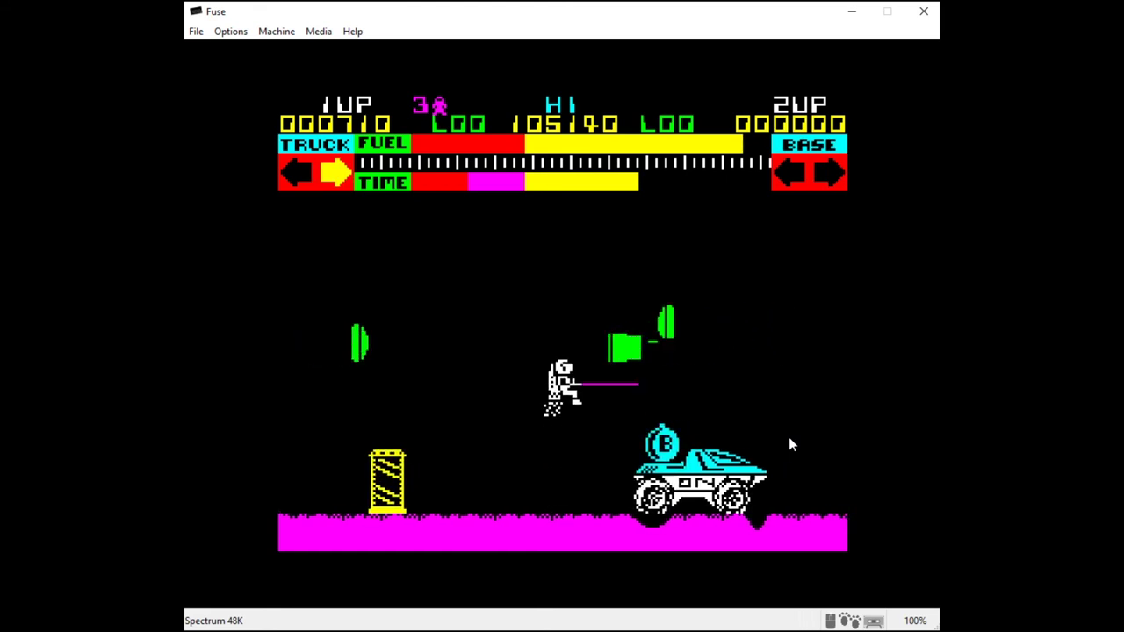
pyautogui.press('x')
pyautogui.press('c')
pyautogui.press('a')
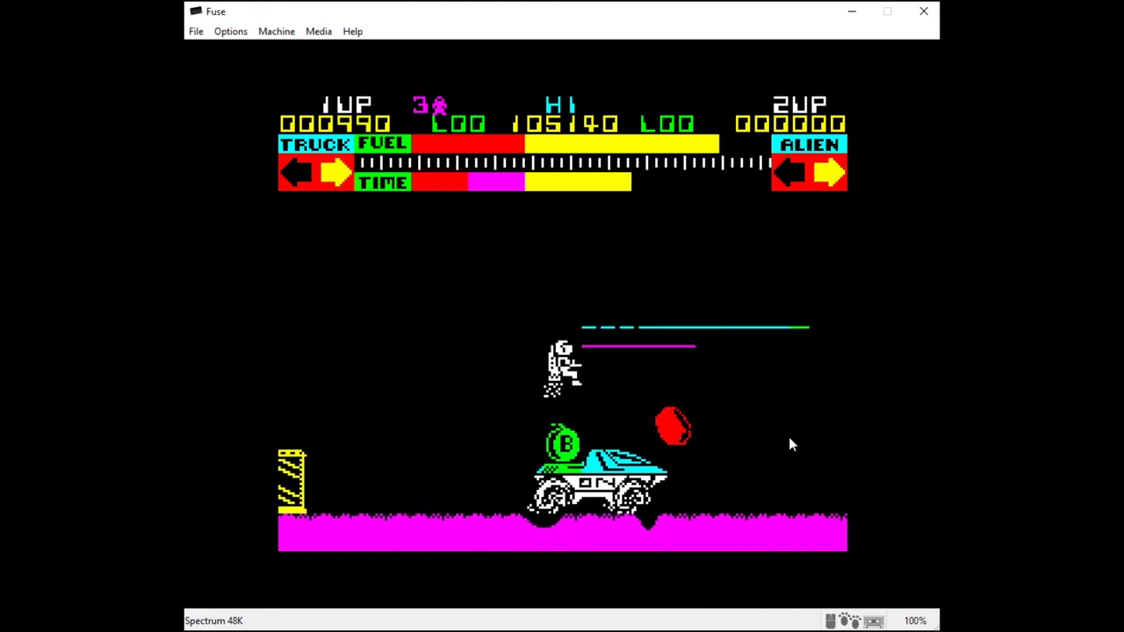
pyautogui.press('p')
pyautogui.press('x')
pyautogui.press('c')
pyautogui.press('a')
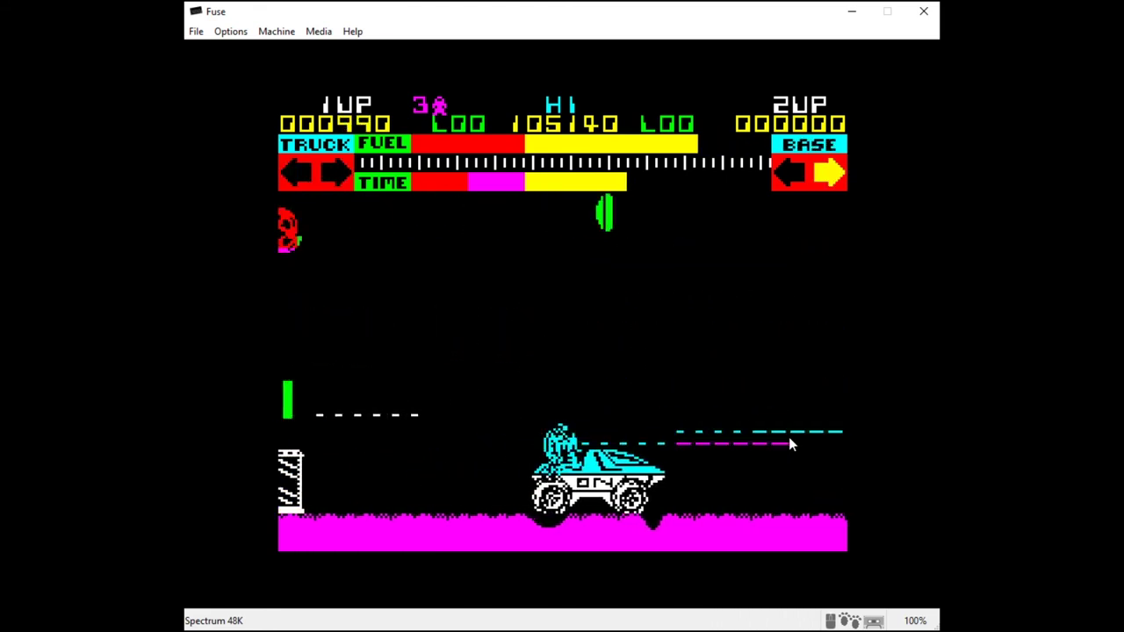
pyautogui.press('p')
pyautogui.press('x')
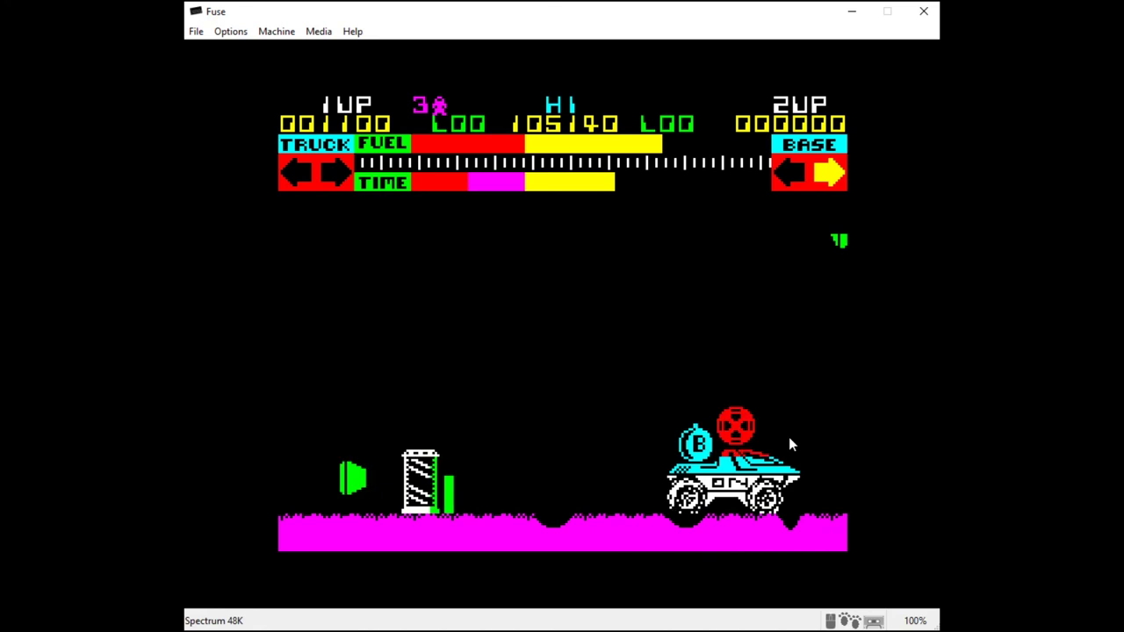
# Reset the emulated Spectrum 48K machine to quit the running game
pyautogui.click(289, 34)
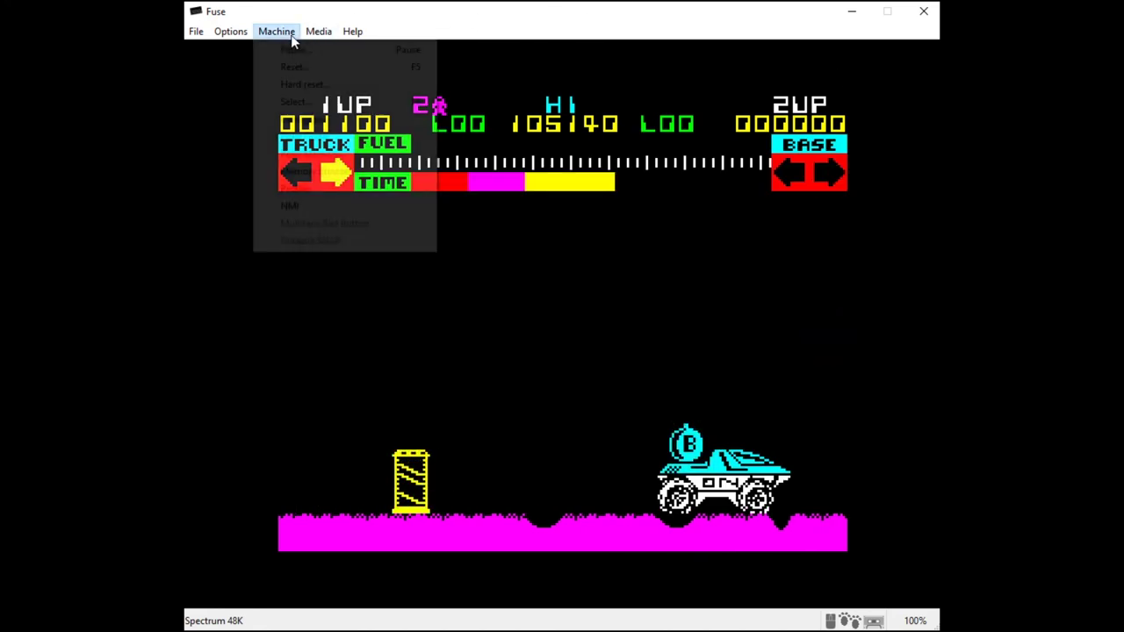
pyautogui.click(290, 65)
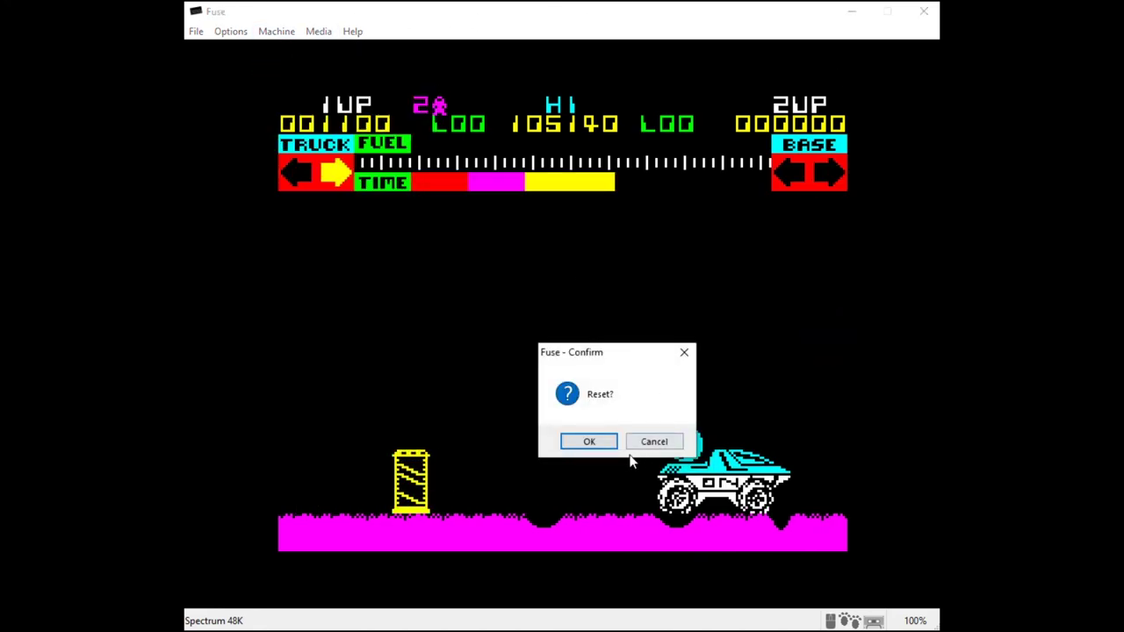
pyautogui.click(590, 442)
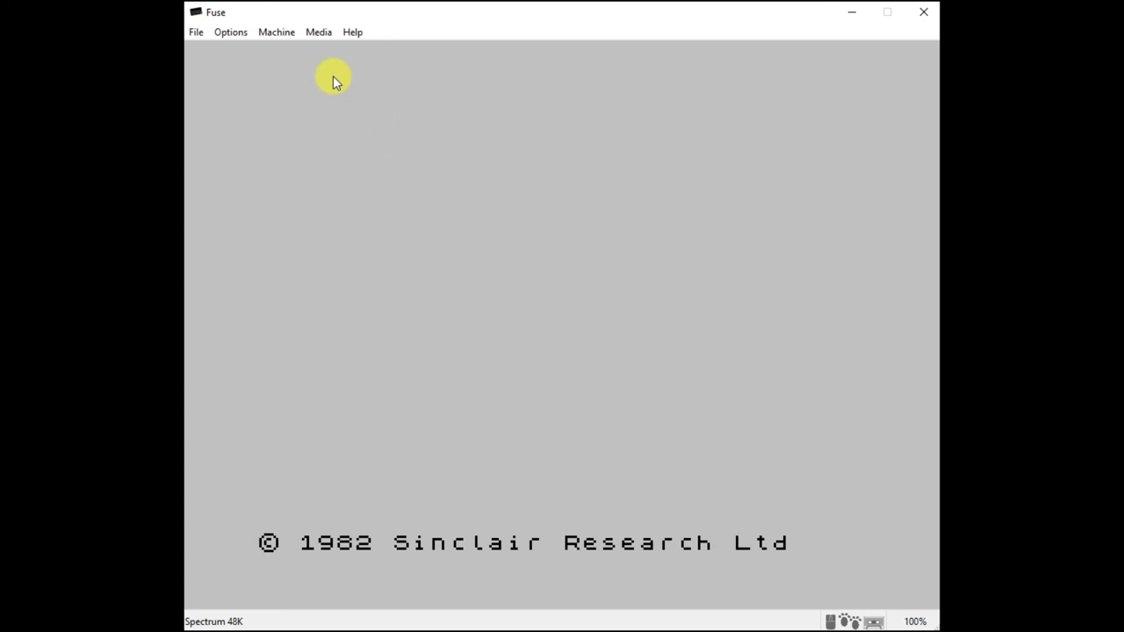
# Save the current emulator options and review the Joystick 1 type and button mappings, dismissing the configuration without applying changes
pyautogui.click(234, 36)
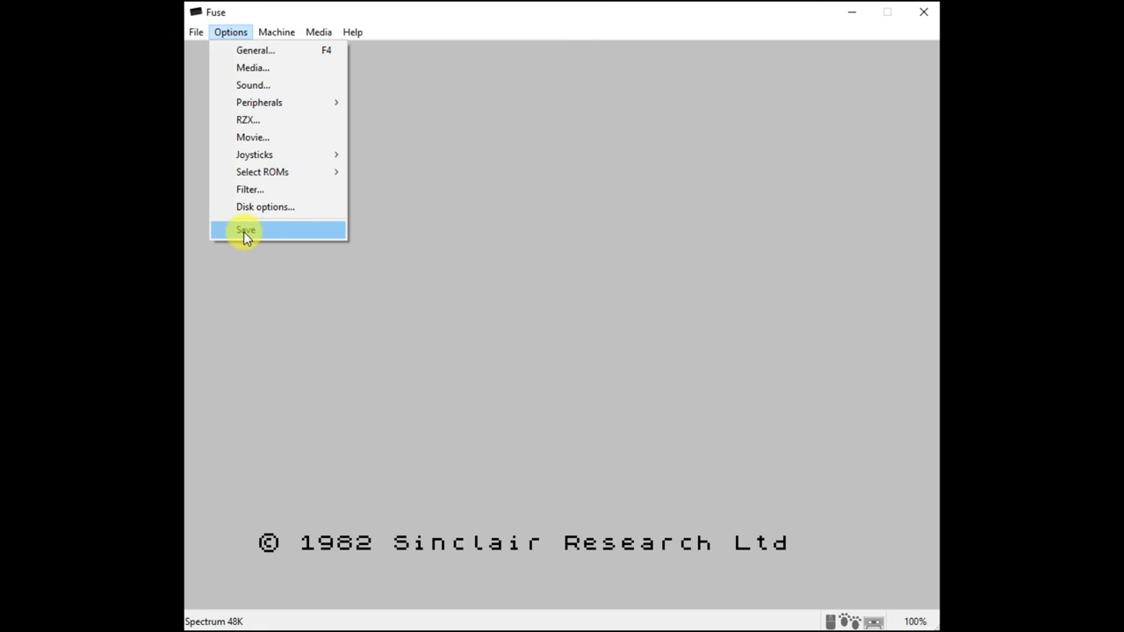
pyautogui.click(244, 230)
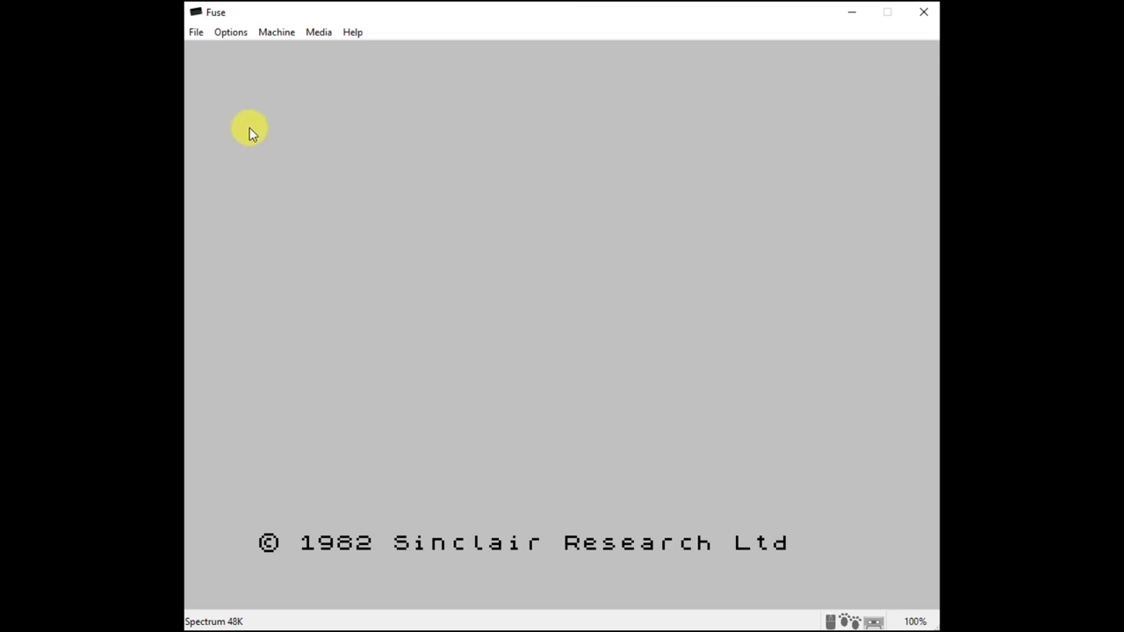
pyautogui.click(232, 34)
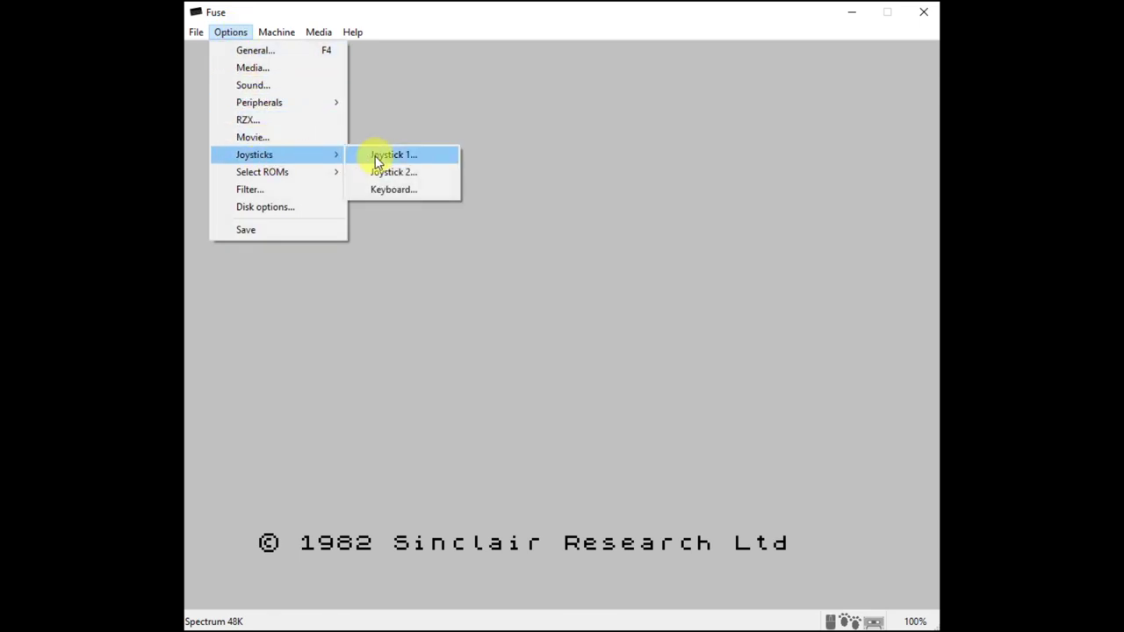
pyautogui.click(386, 156)
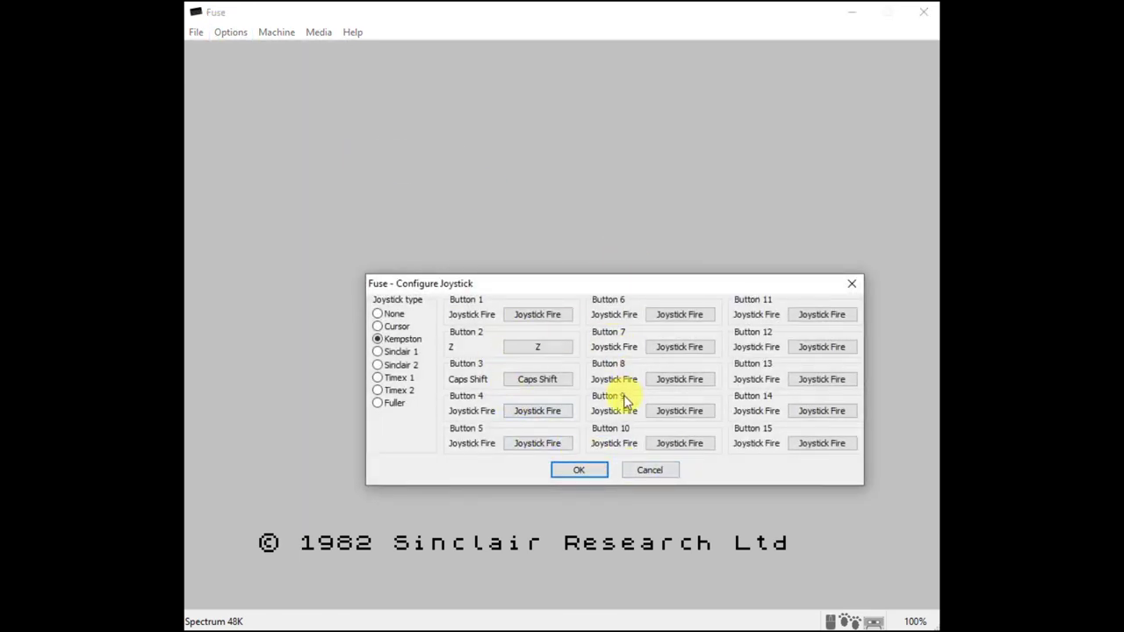
pyautogui.click(666, 473)
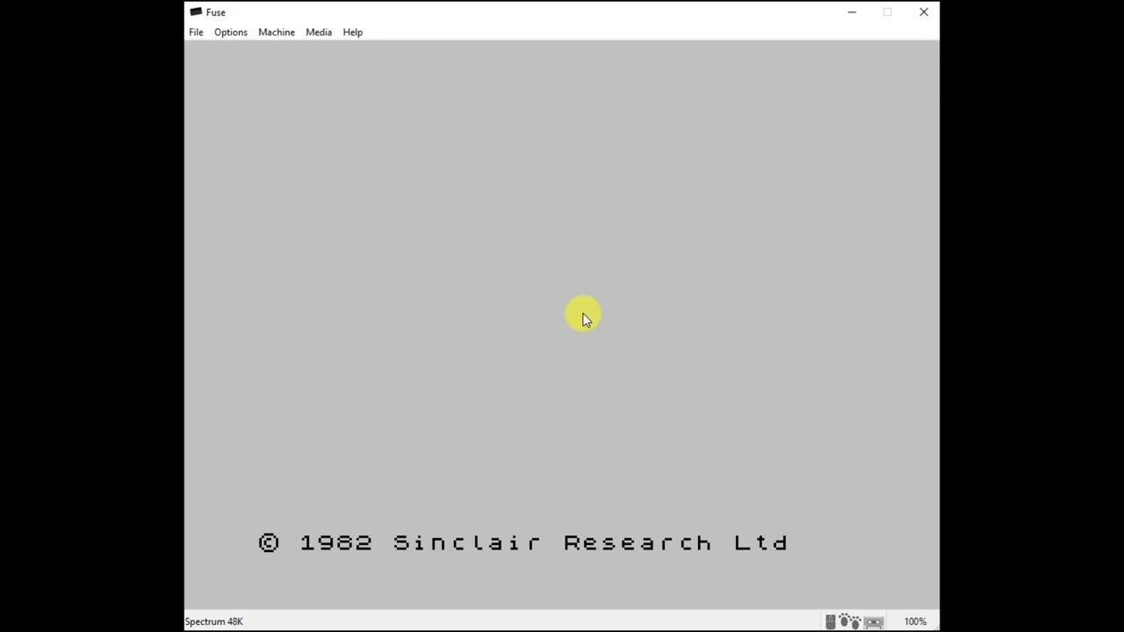
pyautogui.click(230, 33)
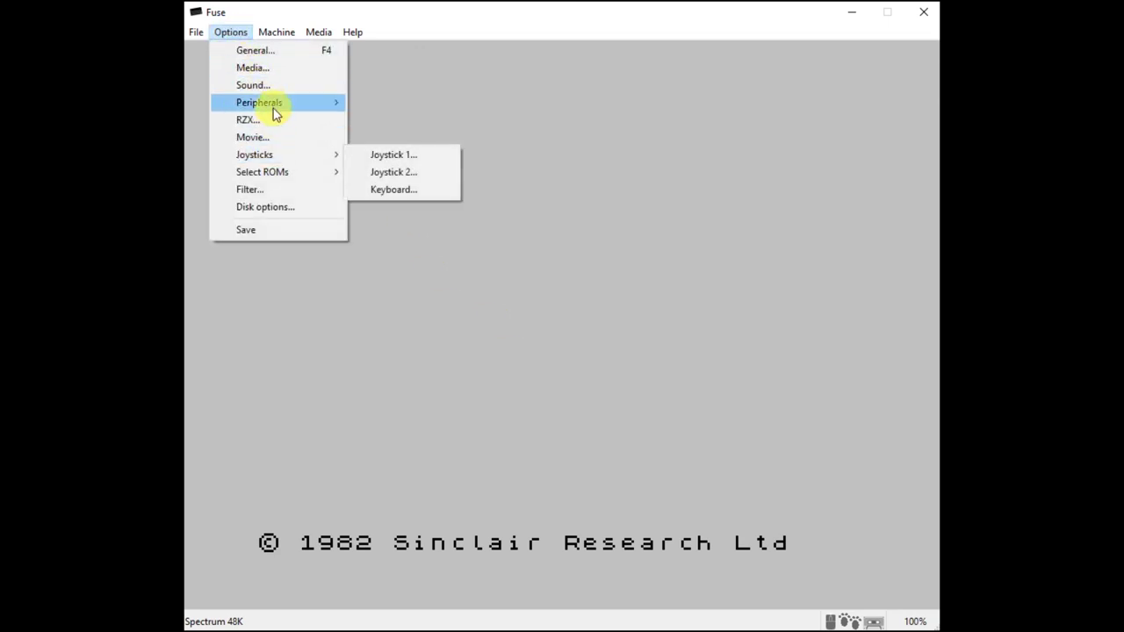
pyautogui.moveTo(276, 106)
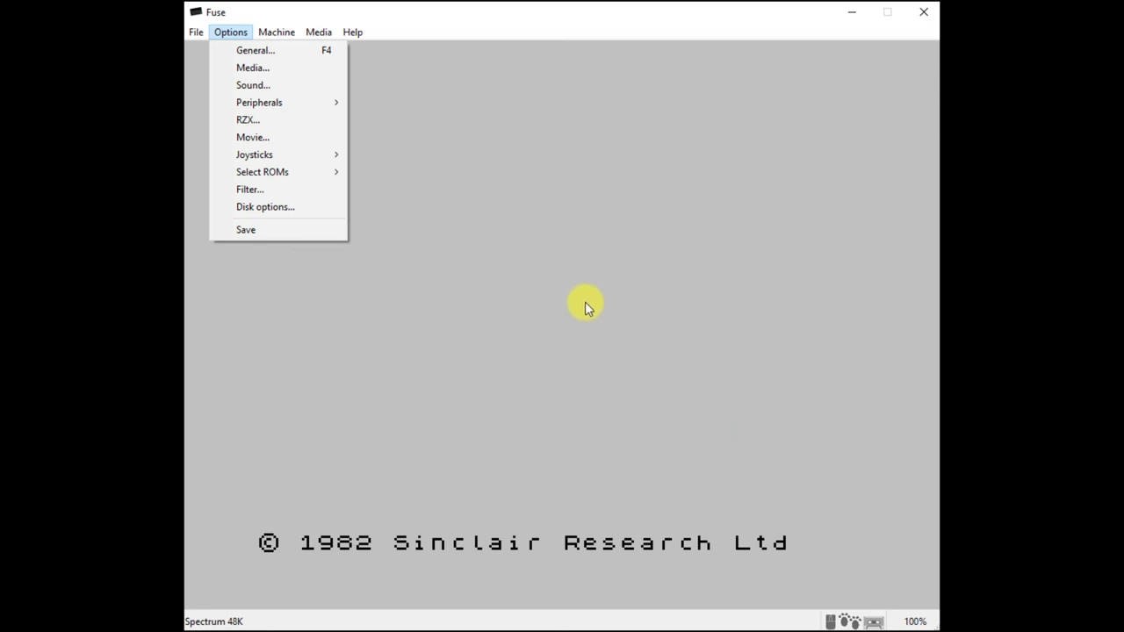
pyautogui.click(318, 35)
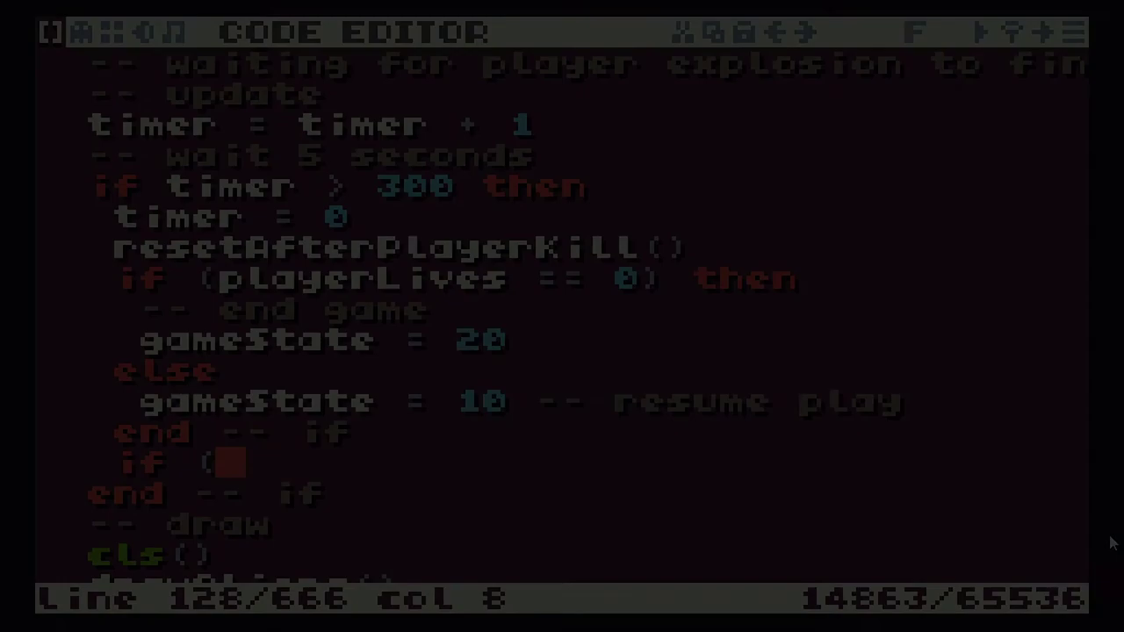
pyautogui.write('g')
pyautogui.write('a')
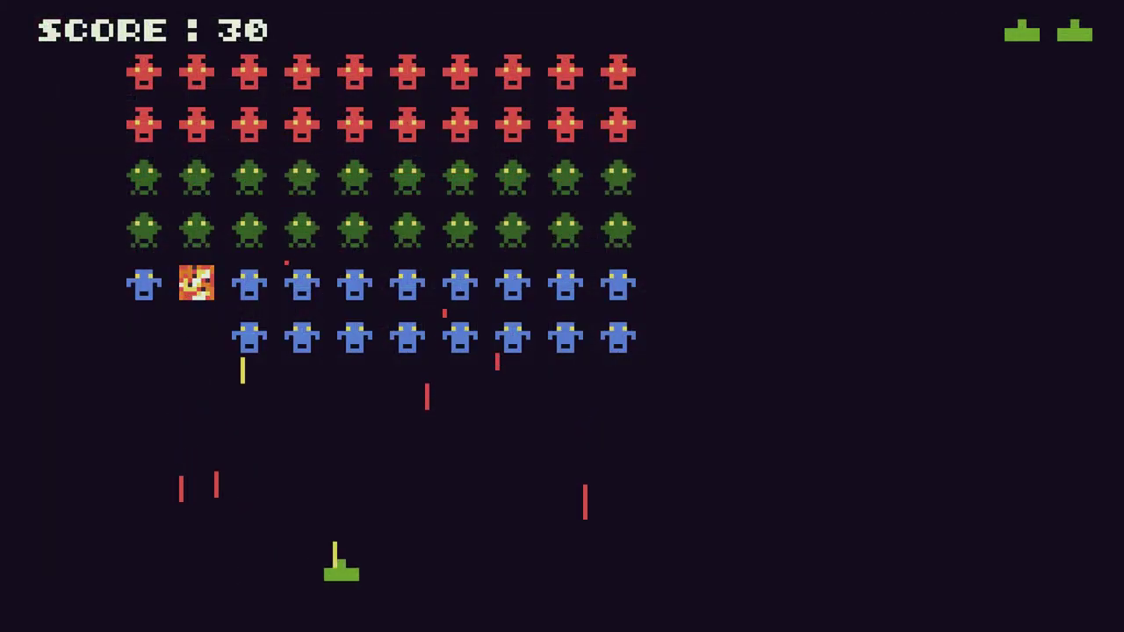